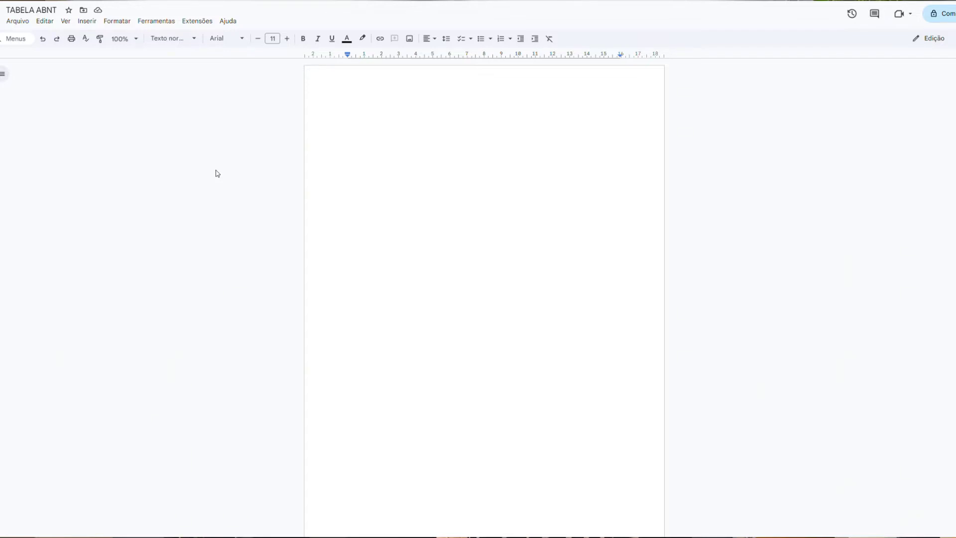
Step: Insert a table with 6 columns and 7 rows into the blank document
click(93, 24)
mouse_move(115, 56)
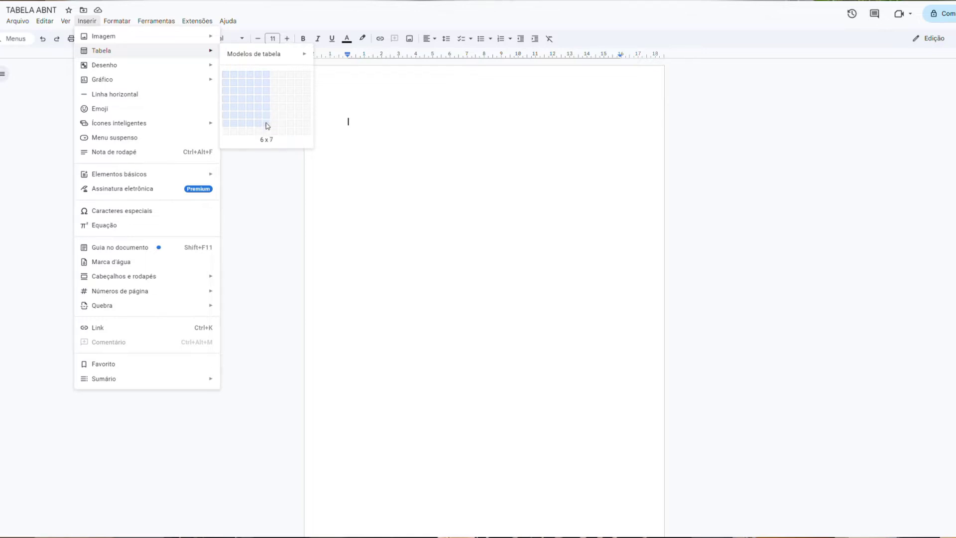
click(268, 126)
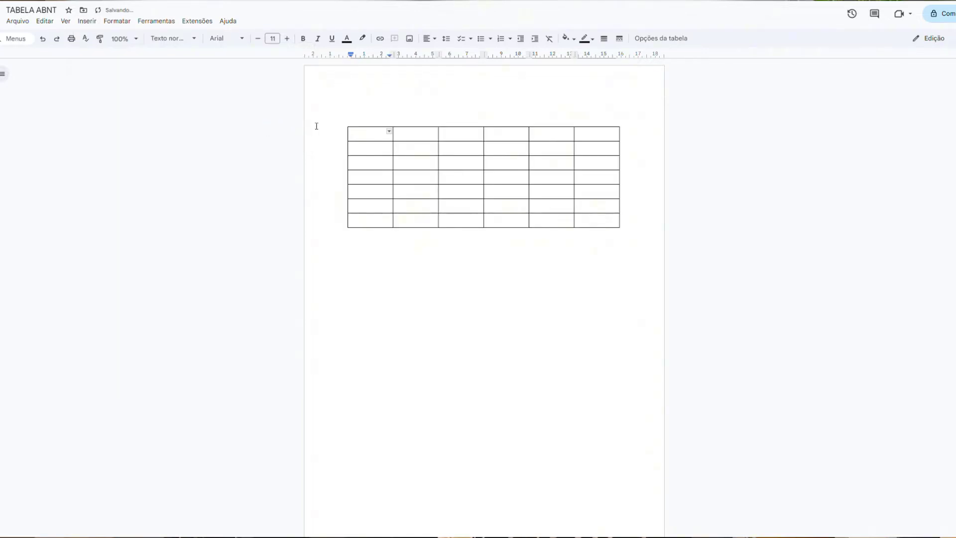
Step: Enter the headings Grandes Regiões, Total, Sexo Masculino, Sexo Feminino, Escola Pública, Escola Privada and the rows Brasil, Norte, Nordeste, Sudeste, Sul, Centro-oeste
right_click(361, 138)
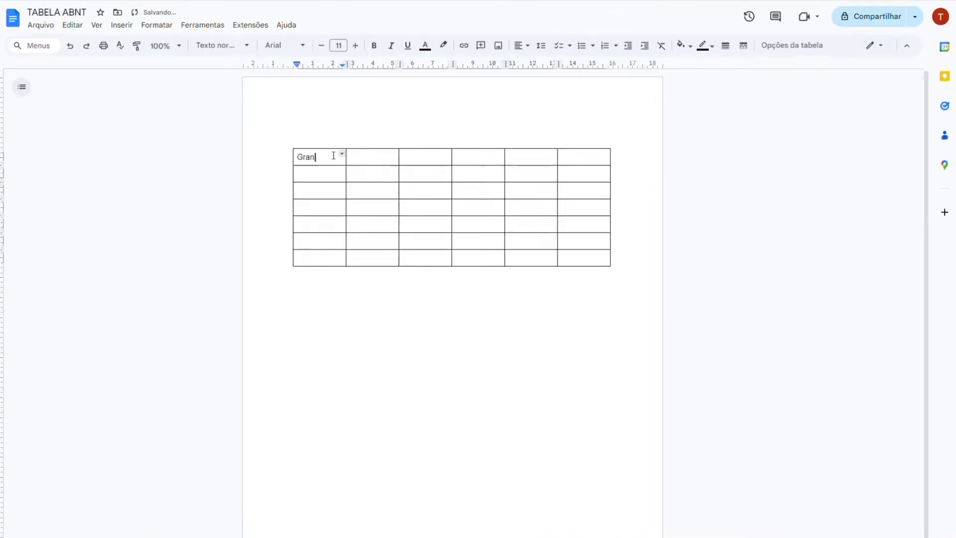
text(des Regiões	Total	Sexo Masculino	Sexo Feminino	Escola Pública	Escola Privada	Brasil	Norte	Nordeste	Sudeste	Sul	Centro-oeste	7,8	8,3	7,3	7,6	9,3	6,1	7,)
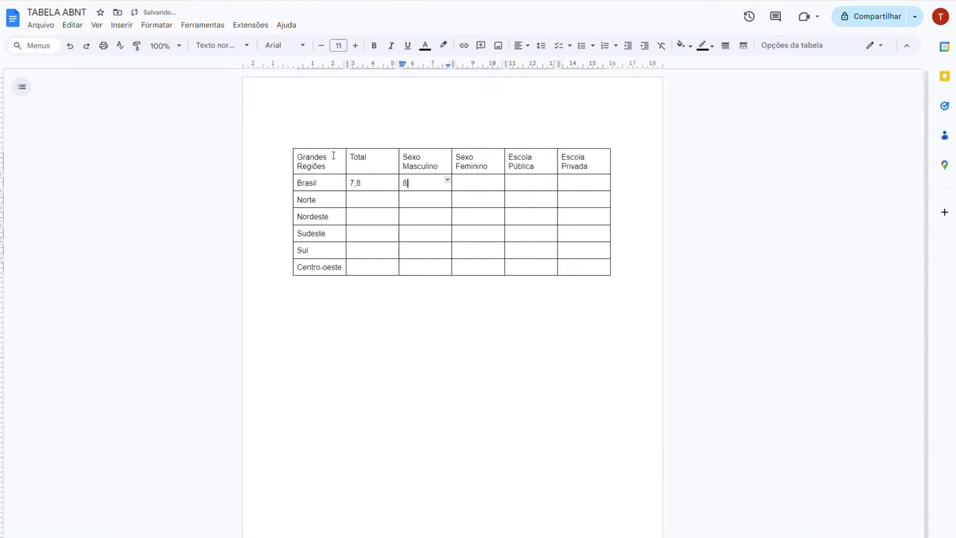
Step: Fill the rows from Brasil to Centro-oeste with one-decimal figures, from 7,8 for Brasil's Total to 9,8 for Centro-oeste's Escola Privada
text(6	4,5	5,3	12,2		6,4	7,9	4,9	6,1	9,0		8,3	8,3	8,3	8,0	9,7		10,2	10,0	10,3	10,7	6,1		8,1	7,9	8)
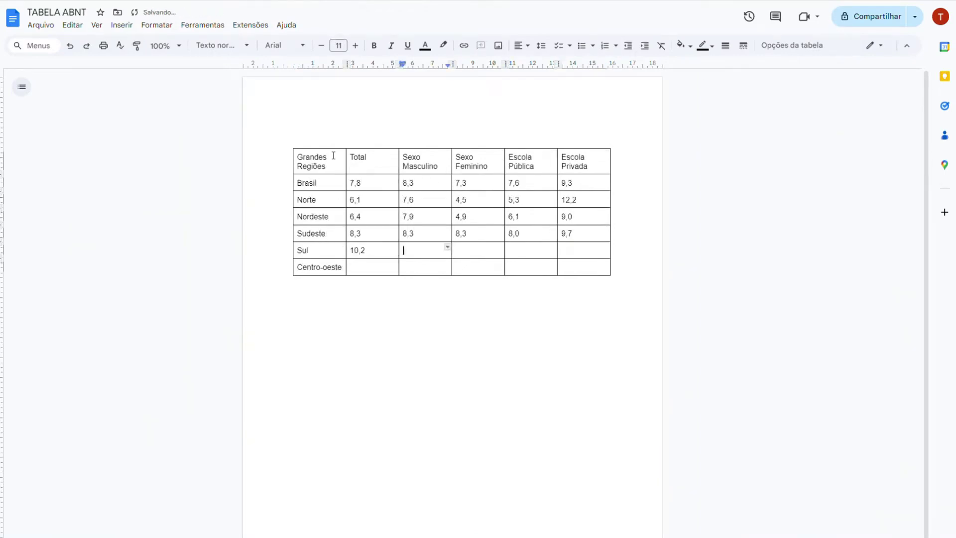
text(,4	7,8	9,8)
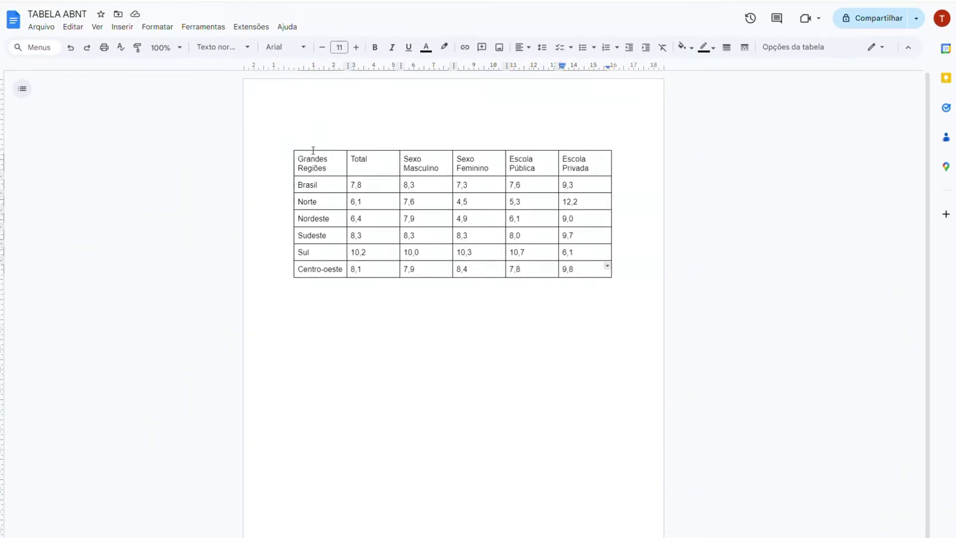
Step: Widen the table's first column so that the heading Grandes Regiões fits on one line
drag(313, 157, 325, 271)
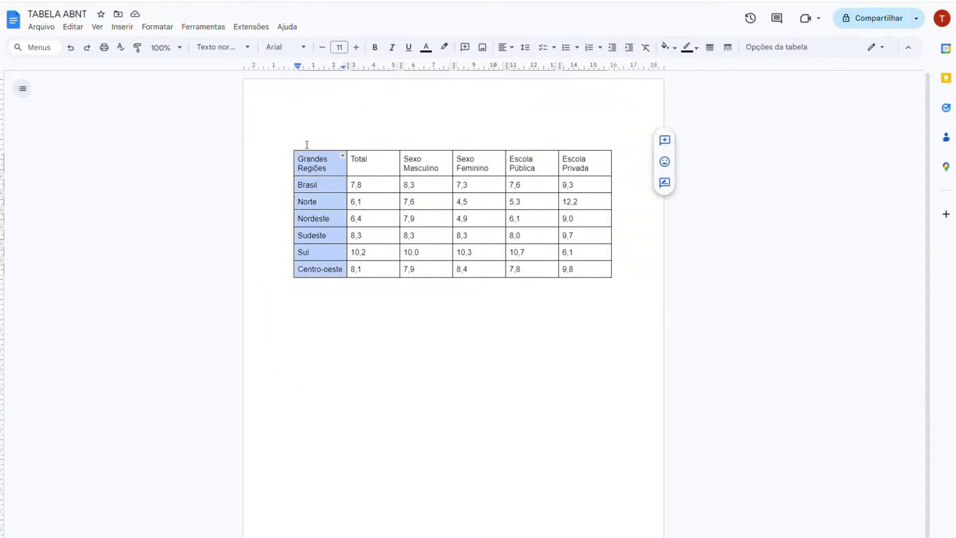
click(314, 127)
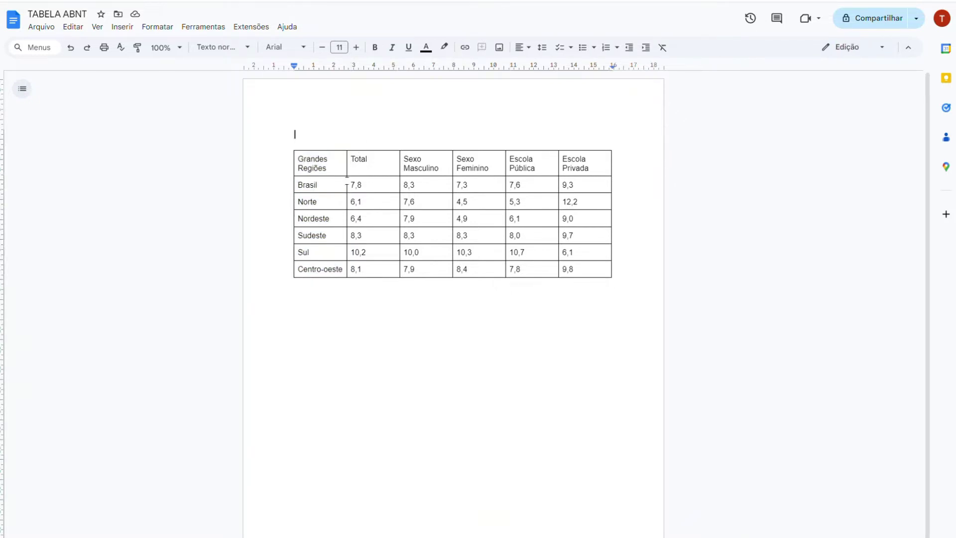
drag(347, 181, 381, 185)
click(408, 184)
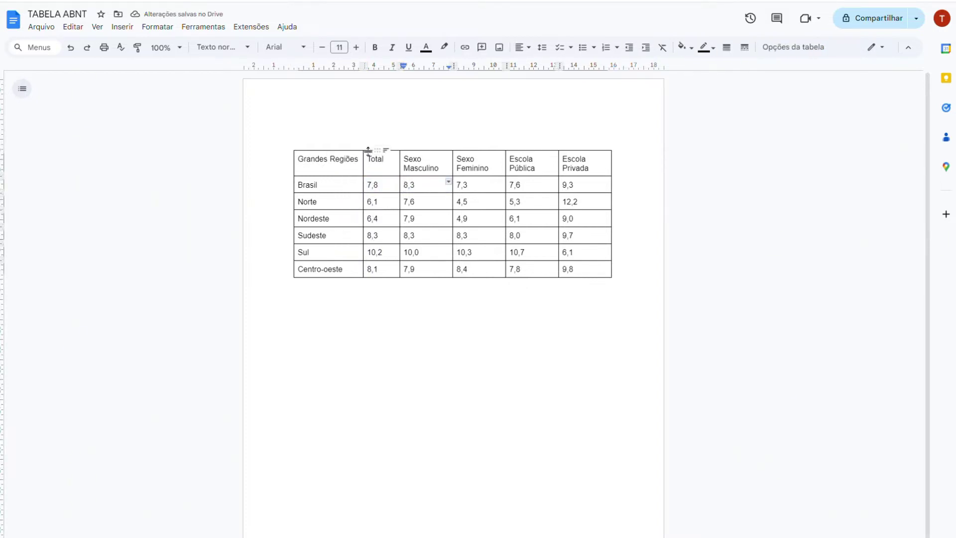
Step: Set the width of the five columns from Total to Escola Privada to 2.576 cm in the table properties
drag(367, 150, 577, 270)
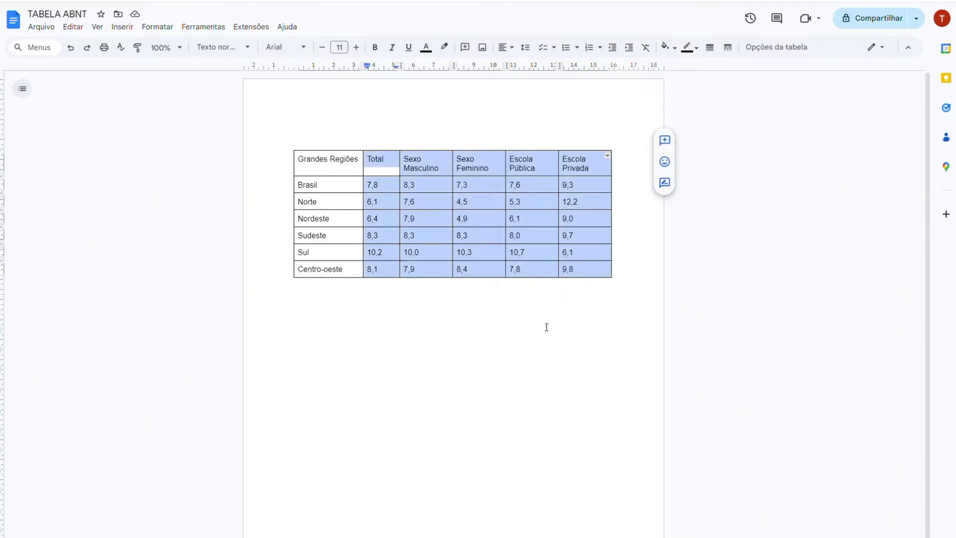
right_click(391, 202)
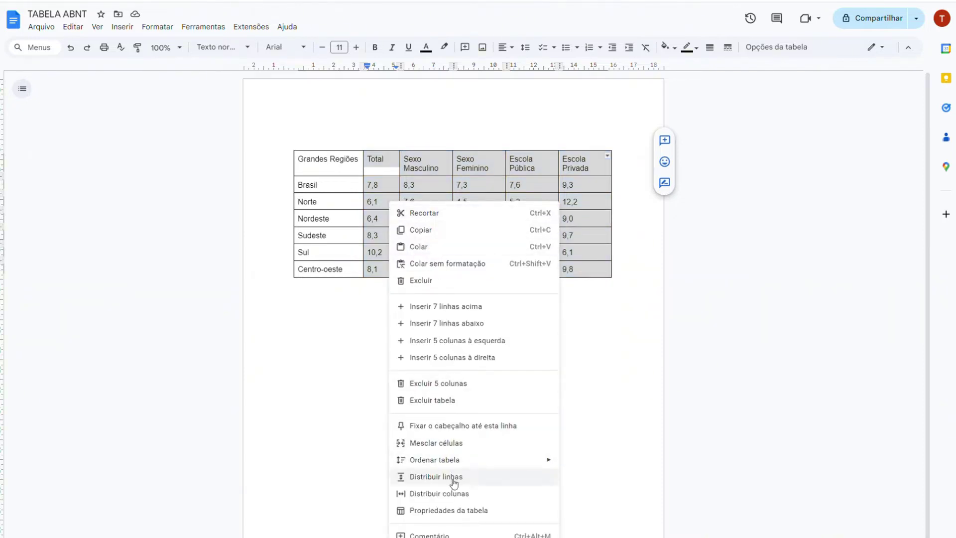
click(458, 511)
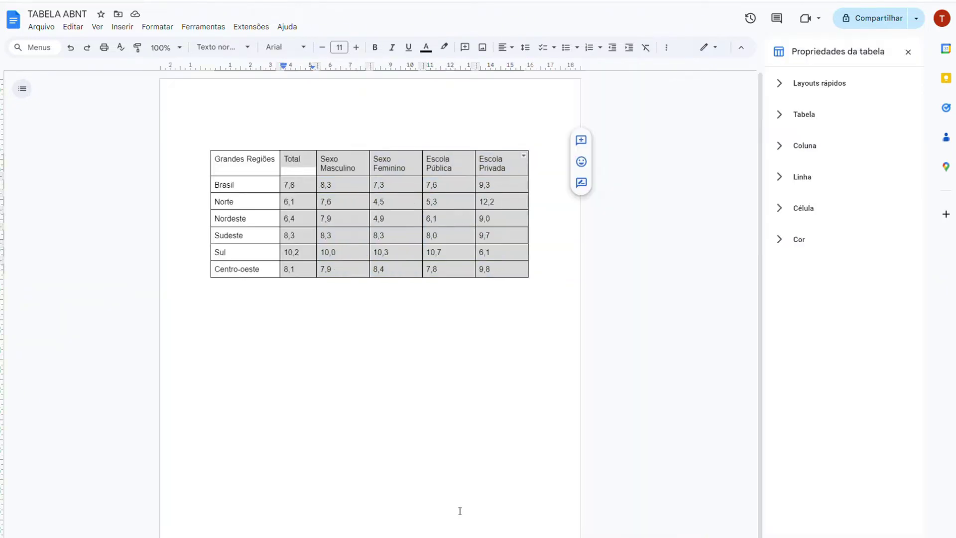
click(779, 145)
click(779, 174)
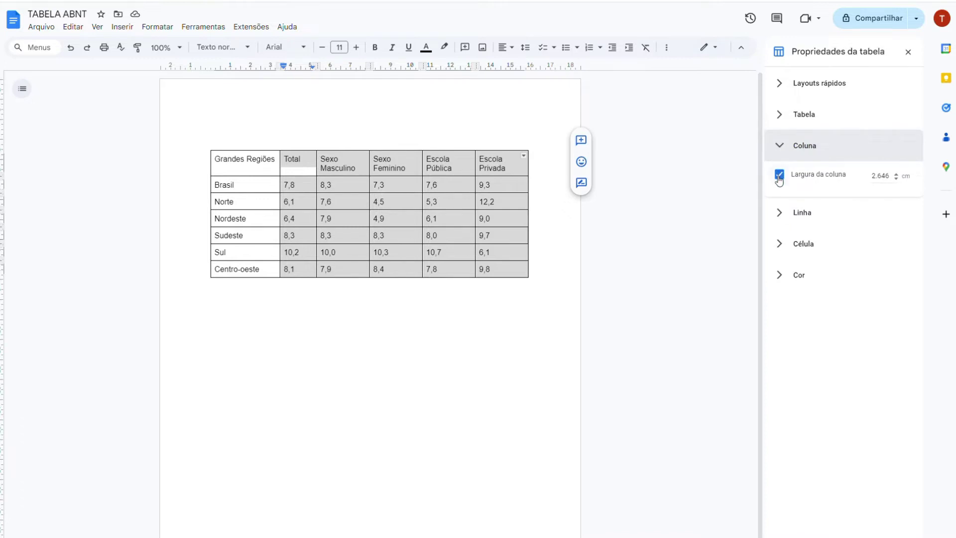
click(897, 175)
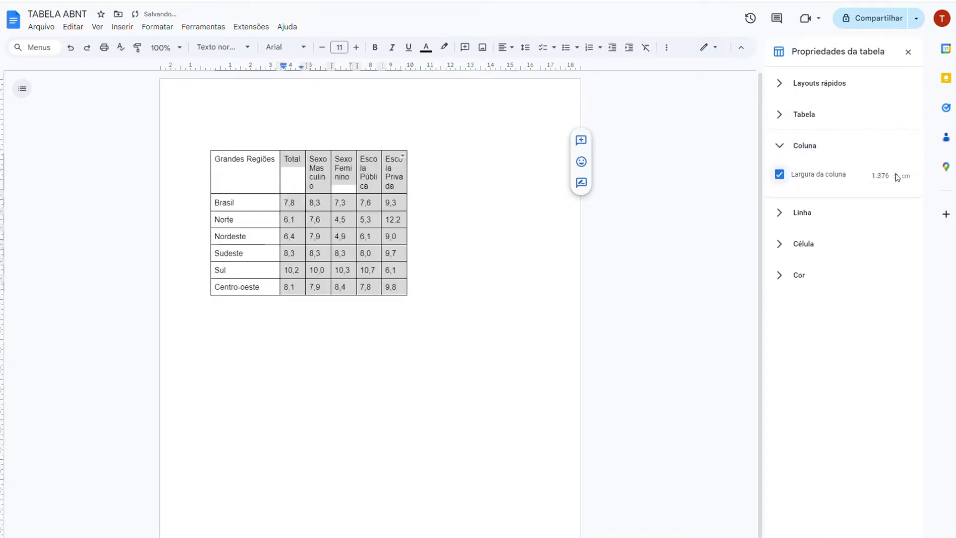
drag(896, 173, 896, 174)
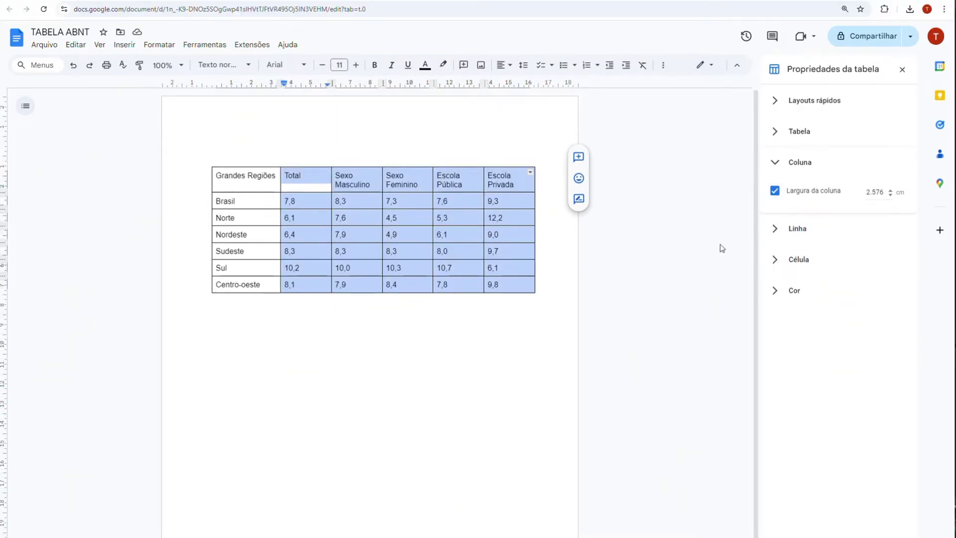
click(901, 70)
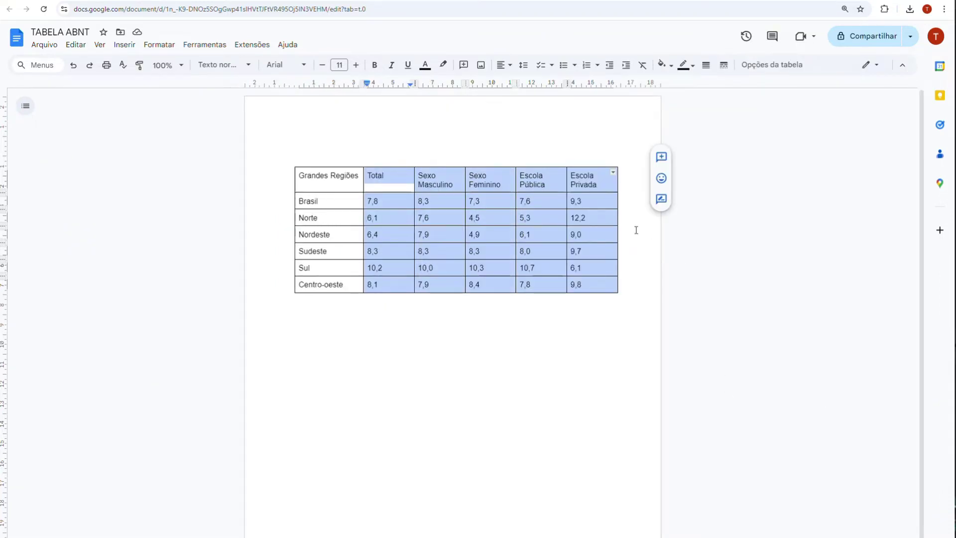
click(420, 136)
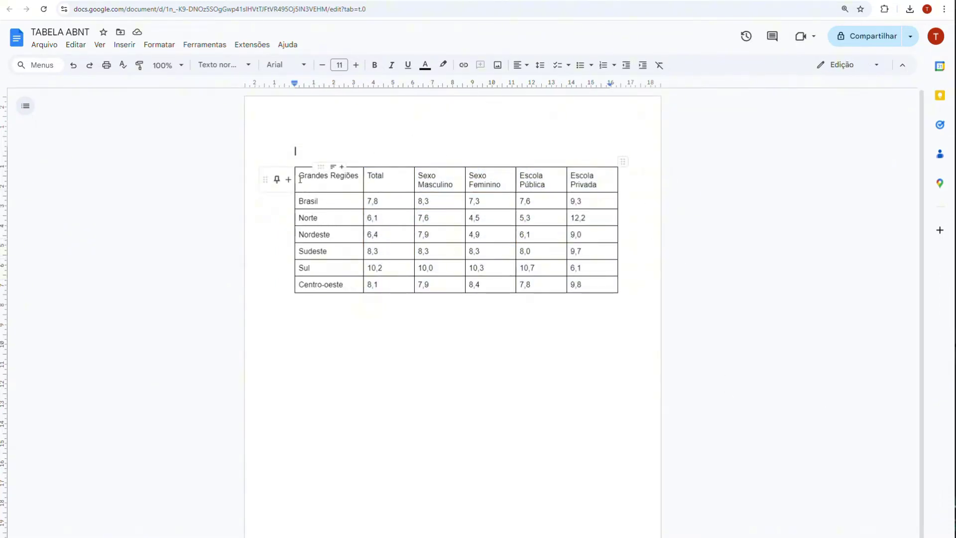
Step: Set the font size of all the table's text to 10
drag(300, 180, 595, 288)
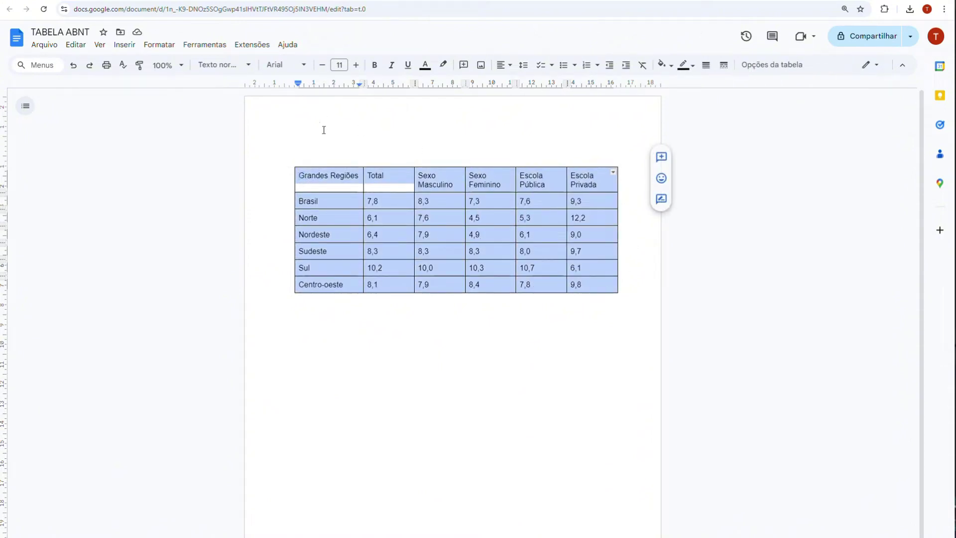
click(323, 66)
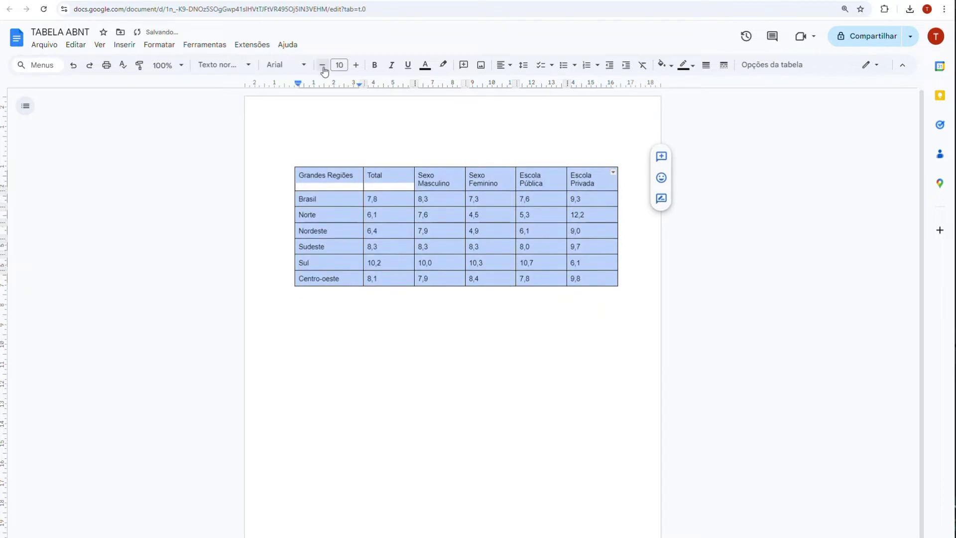
click(356, 67)
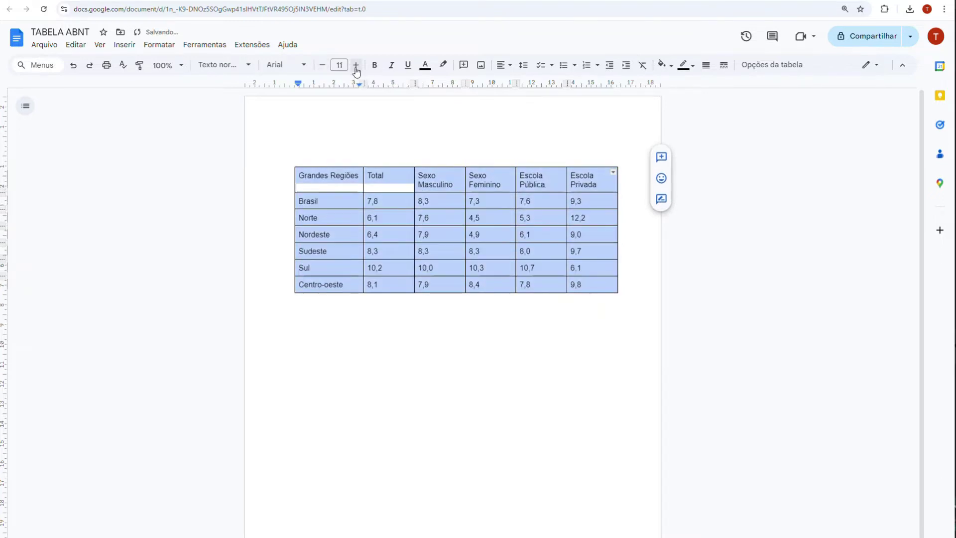
click(322, 69)
click(322, 69)
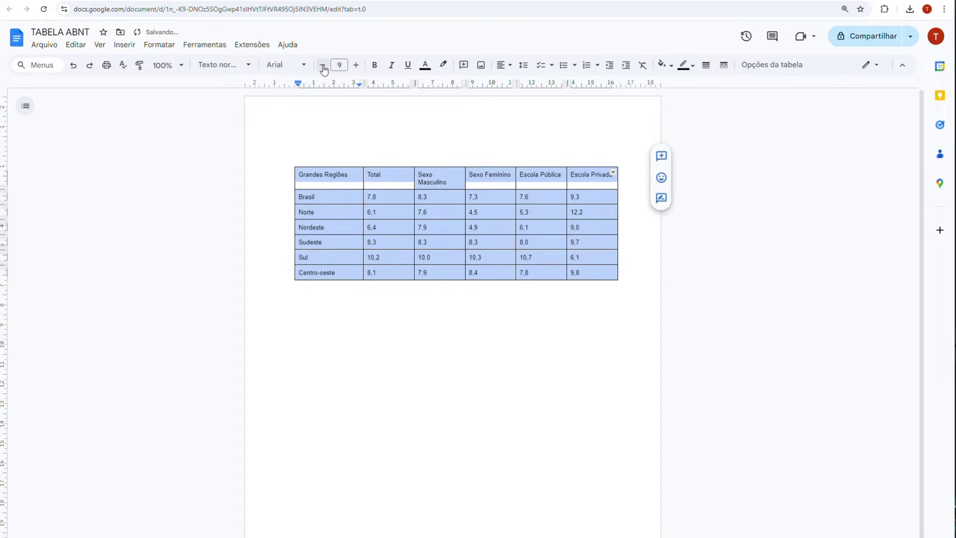
click(323, 69)
click(356, 64)
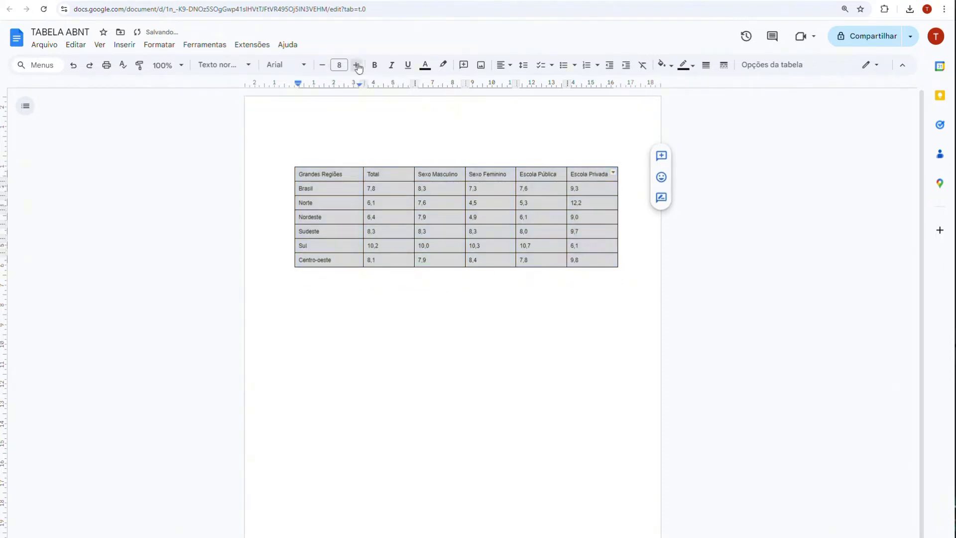
click(355, 65)
click(366, 132)
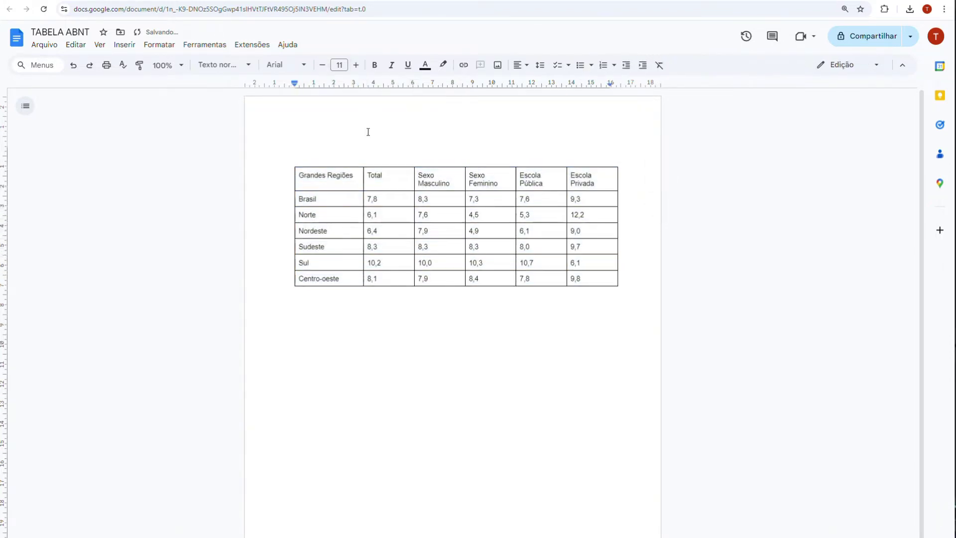
Step: Centre the text of the table's header row from Grandes Regiões to Escola Privada
drag(299, 177, 576, 275)
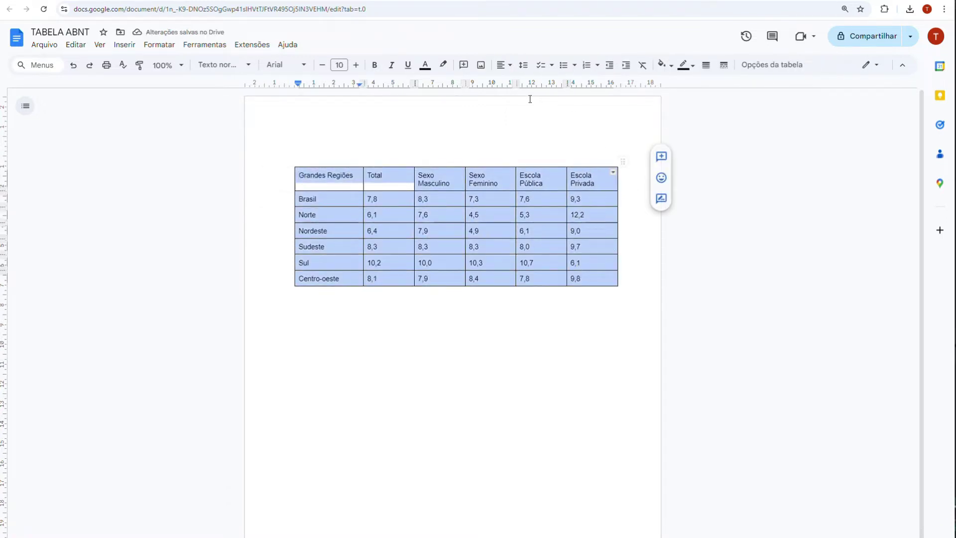
click(523, 66)
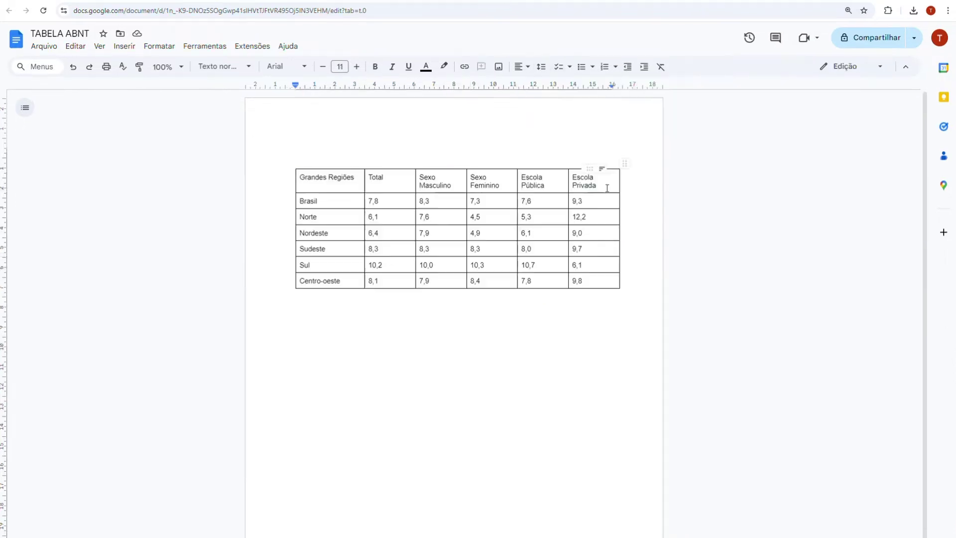
drag(608, 184, 333, 150)
click(505, 66)
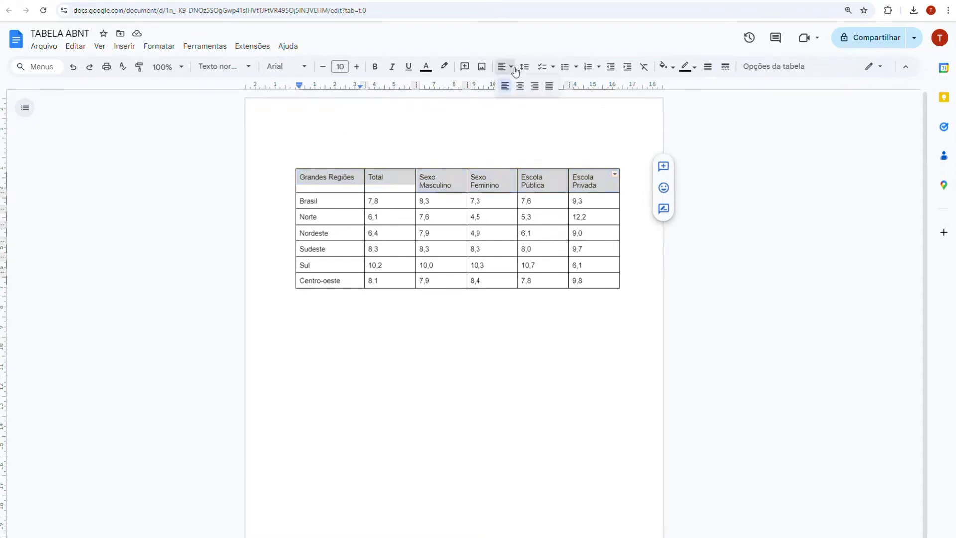
click(520, 87)
Step: Right-align all the numeric cells in the columns from Total to Escola Privada
drag(371, 201, 598, 281)
click(501, 67)
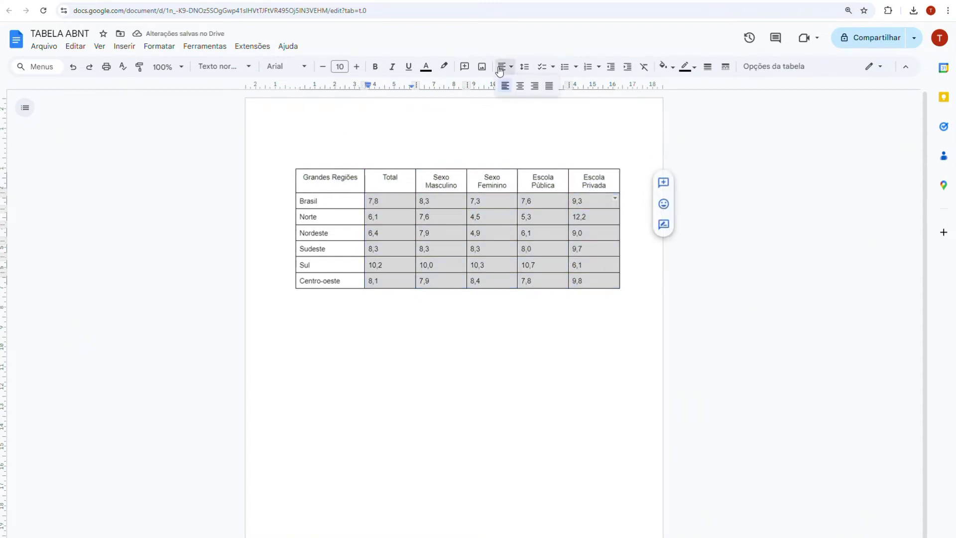
click(535, 86)
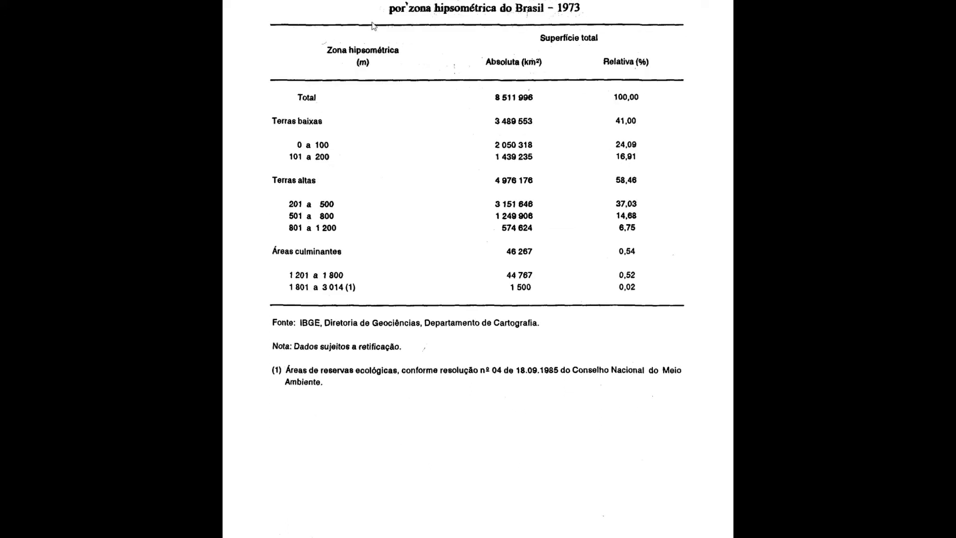
scroll(375, 32, up, 2)
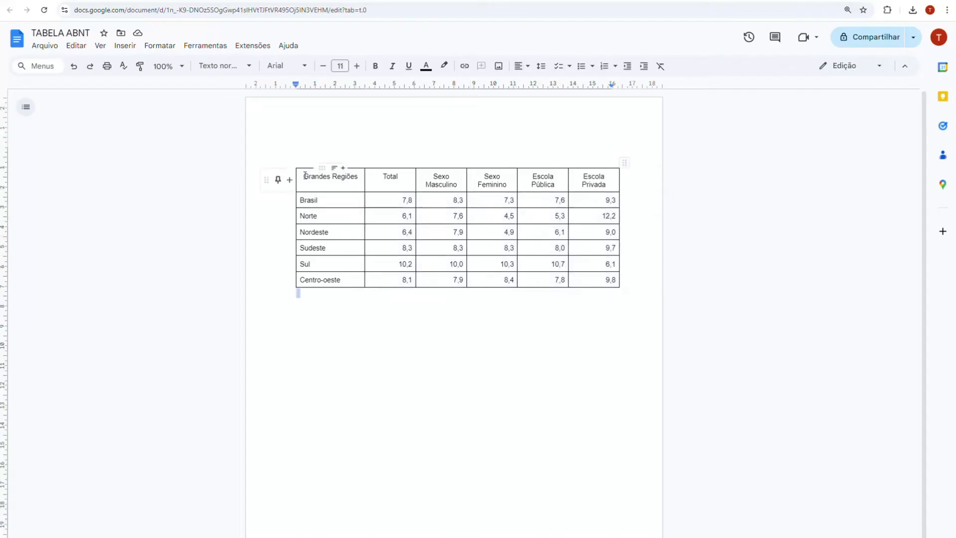
Step: Try a Times font on all the table's text and undo the font change
drag(304, 176, 584, 276)
click(286, 66)
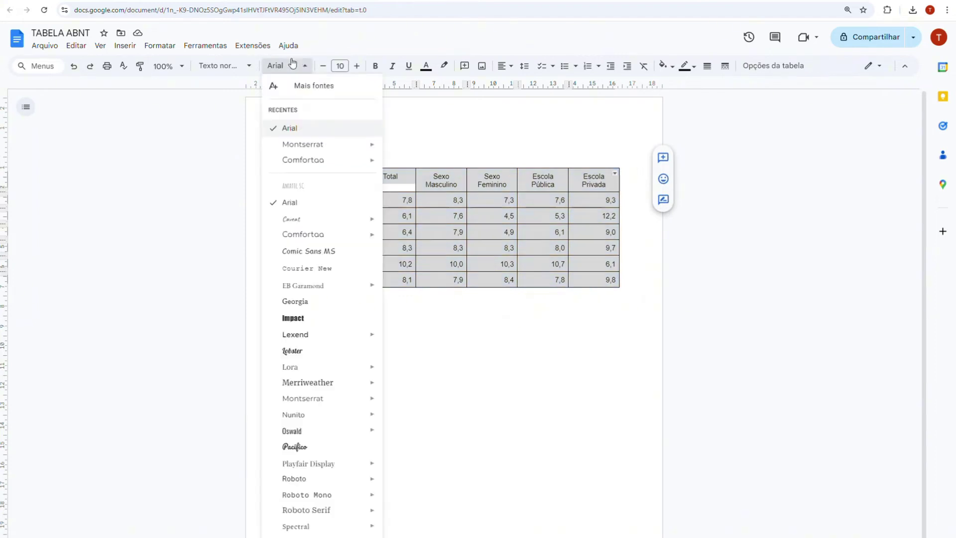
click(323, 138)
click(299, 66)
click(341, 526)
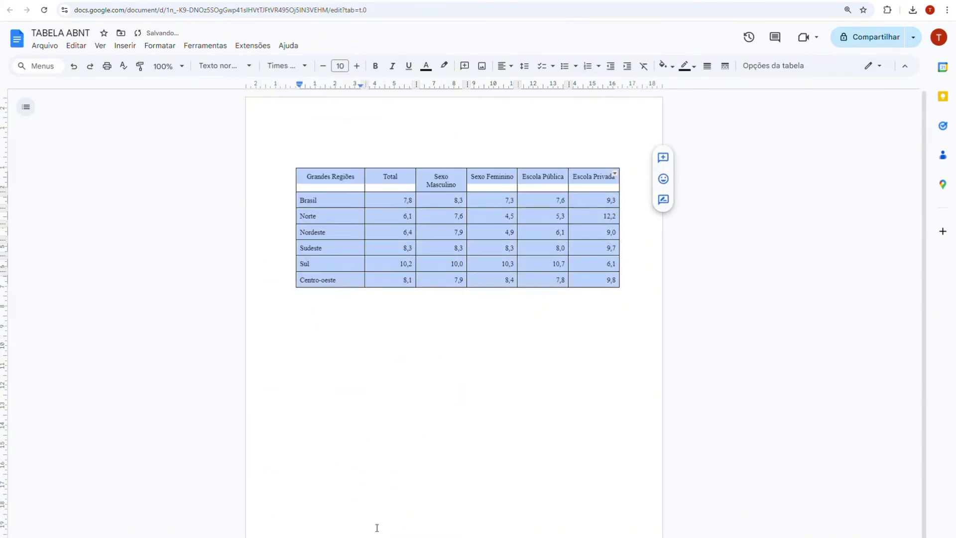
click(380, 480)
key(ctrl+z)
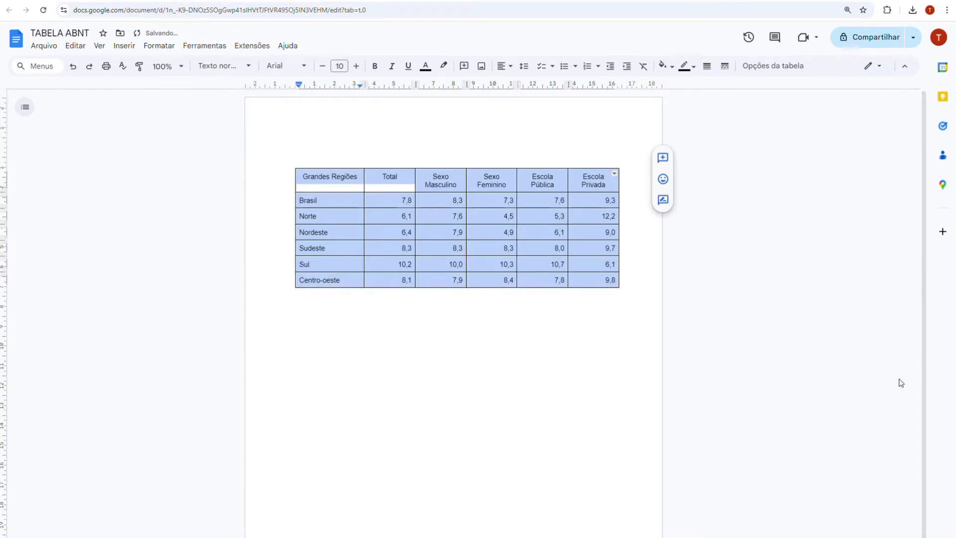
click(900, 382)
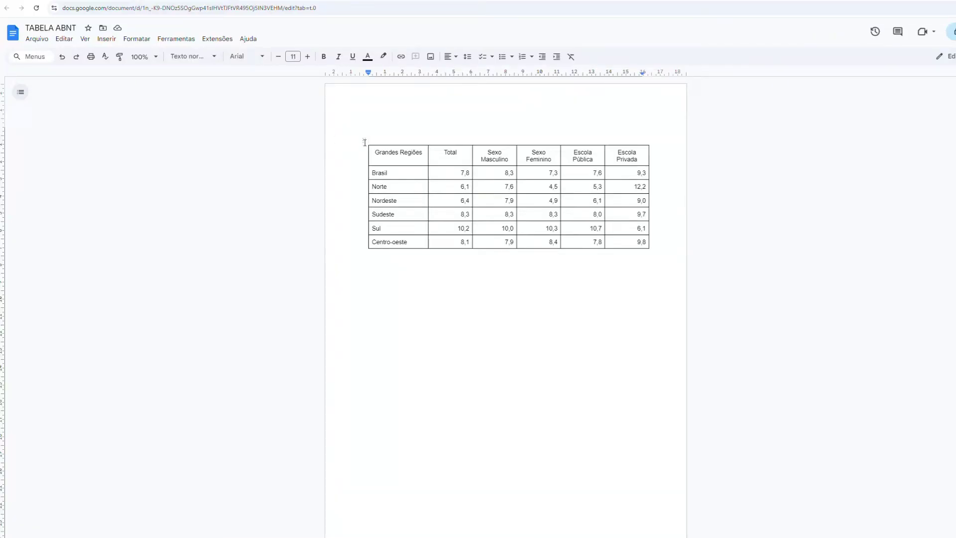
Step: Remove all visible borders from the table by setting the border width of every cell to 0 pt
drag(378, 151, 652, 262)
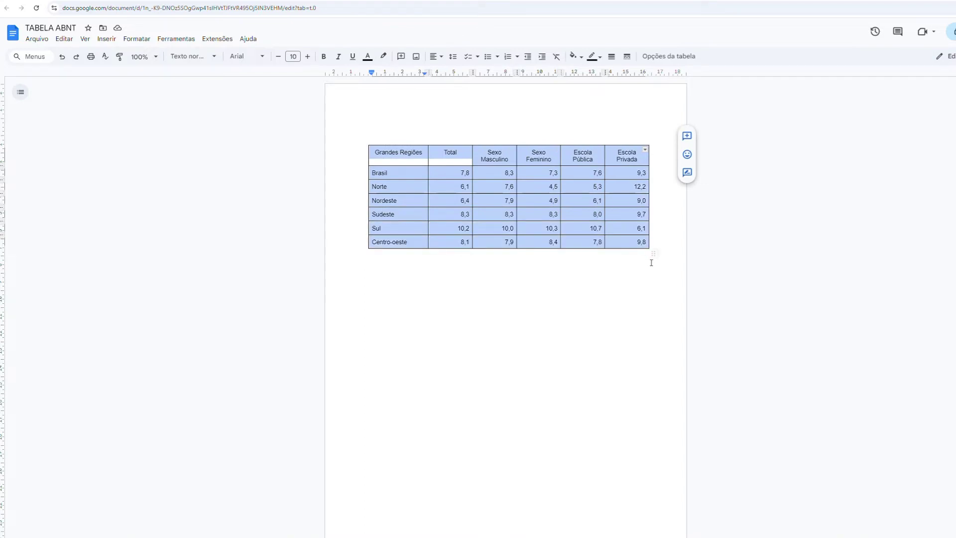
click(617, 59)
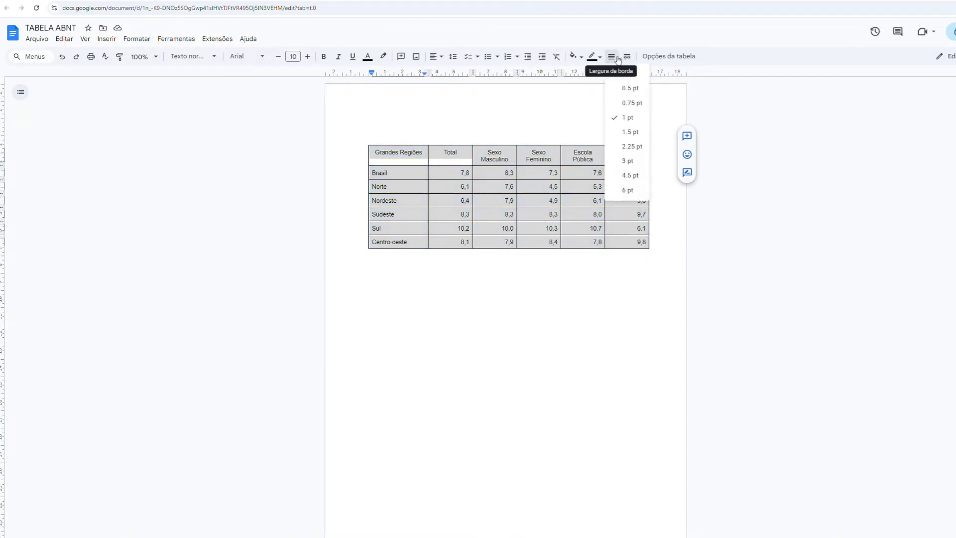
click(625, 75)
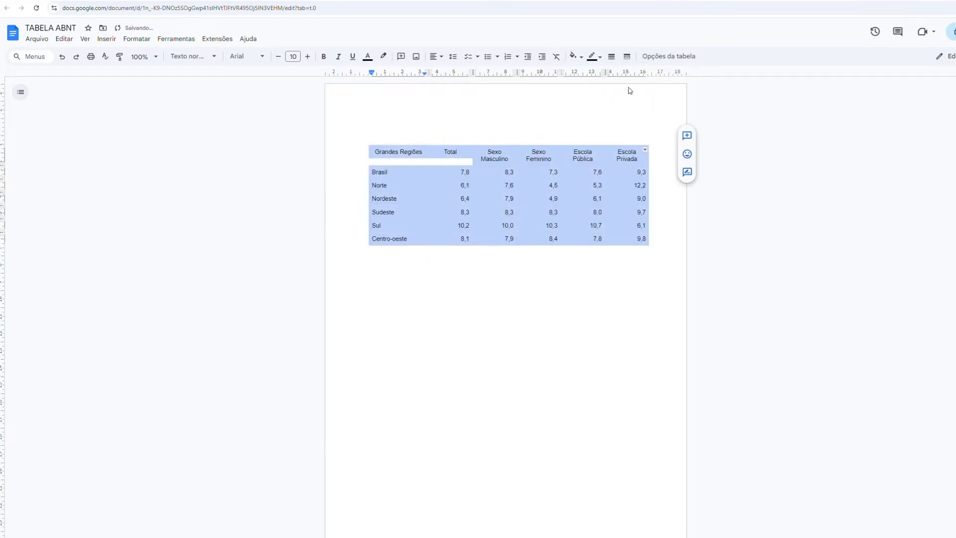
click(642, 105)
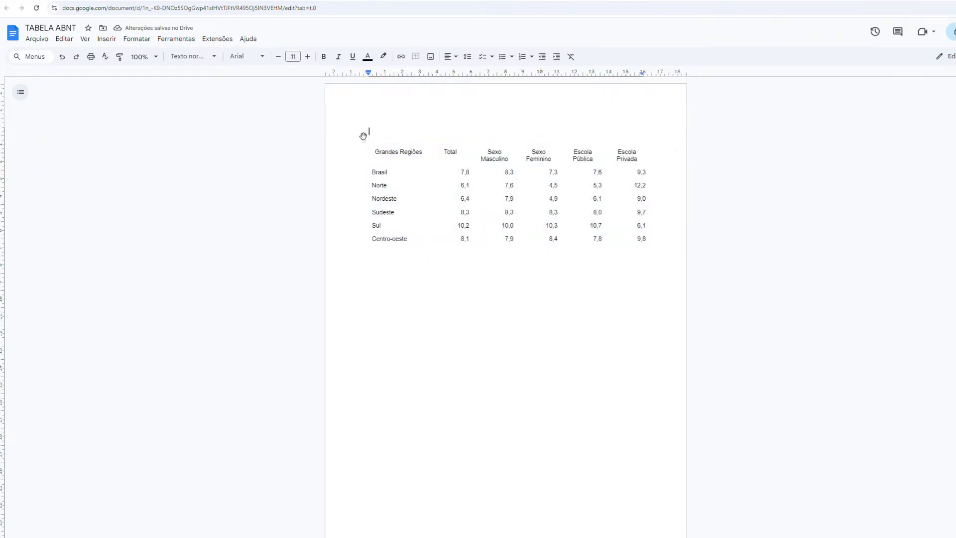
Step: Add a 1 pt border along the top edge of the table's header row
drag(372, 149, 643, 155)
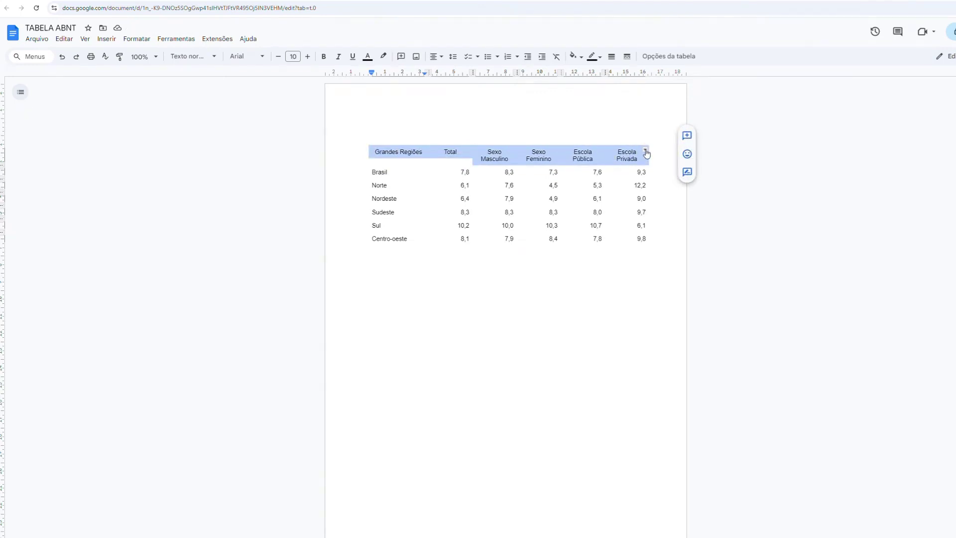
click(646, 152)
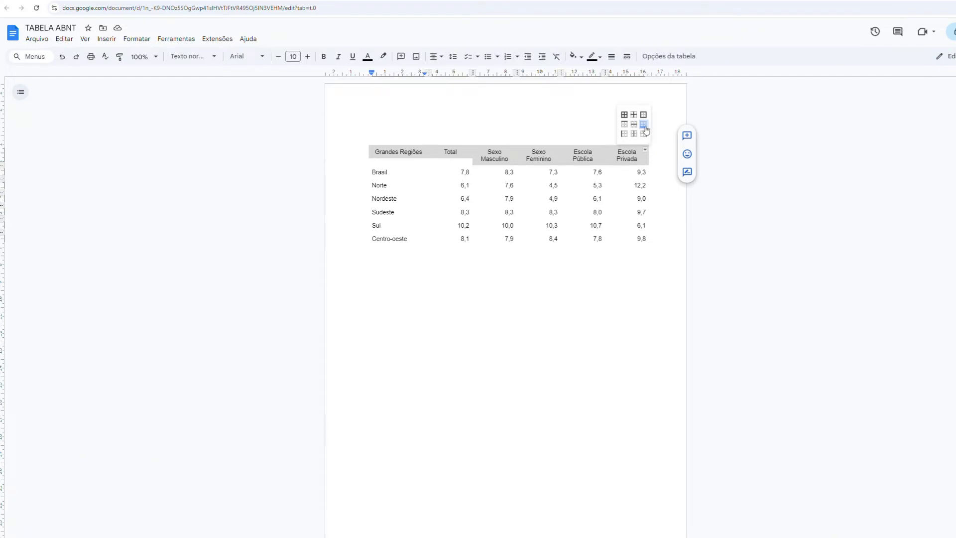
click(625, 124)
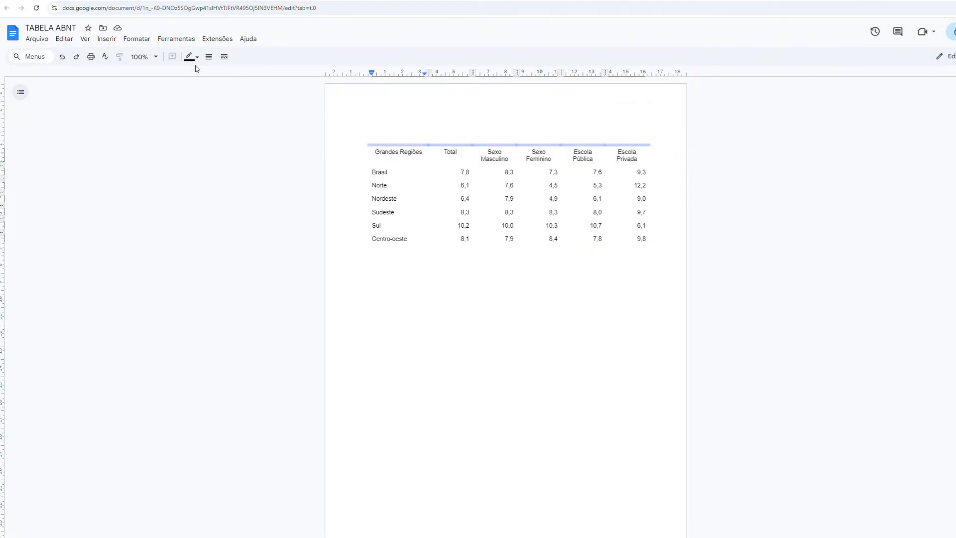
click(210, 57)
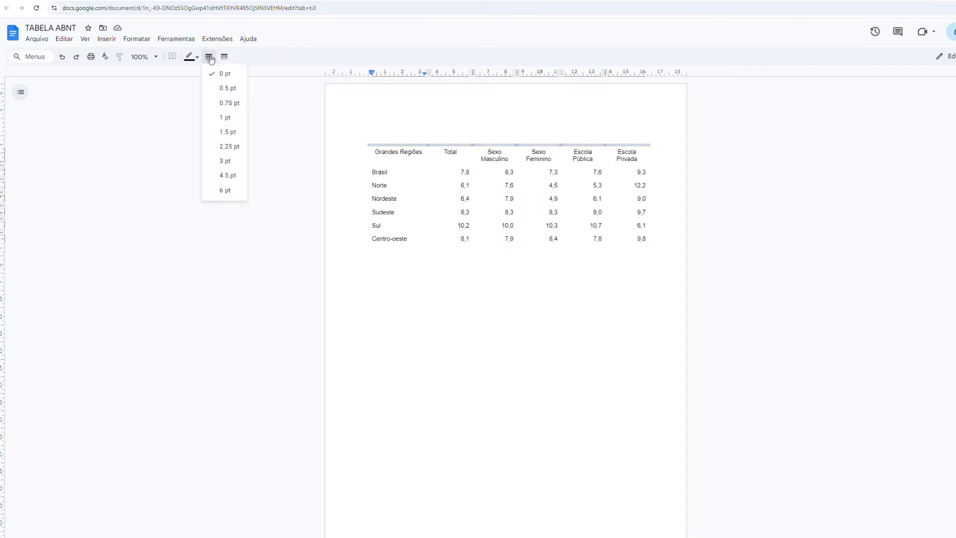
click(232, 122)
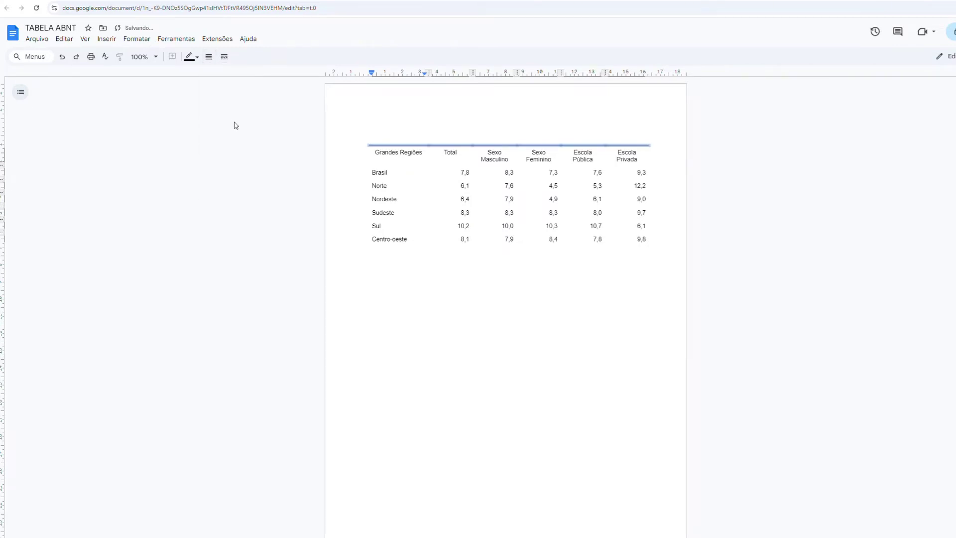
click(346, 242)
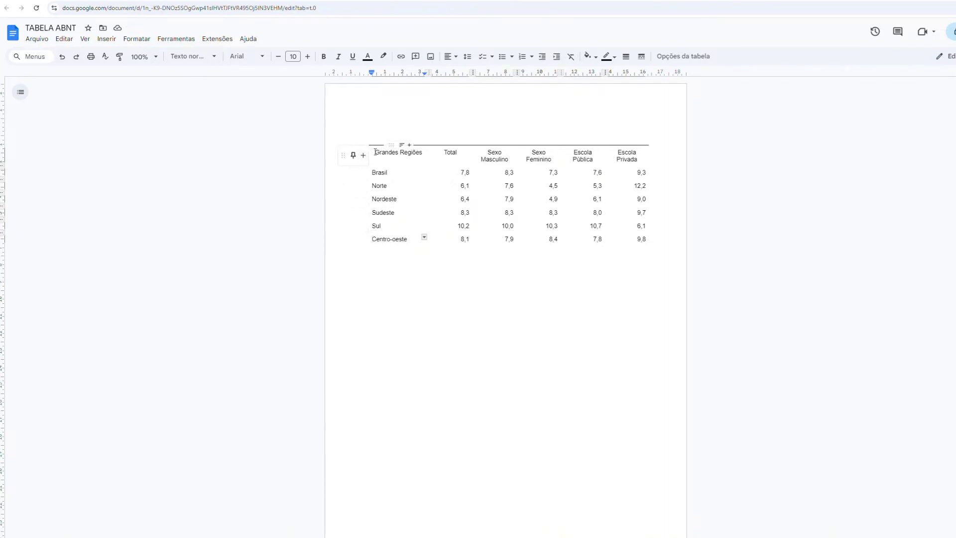
Step: Add a 1 pt border along the bottom edge of the header row, from Grandes Regiões to Escola Privada
drag(371, 152, 630, 153)
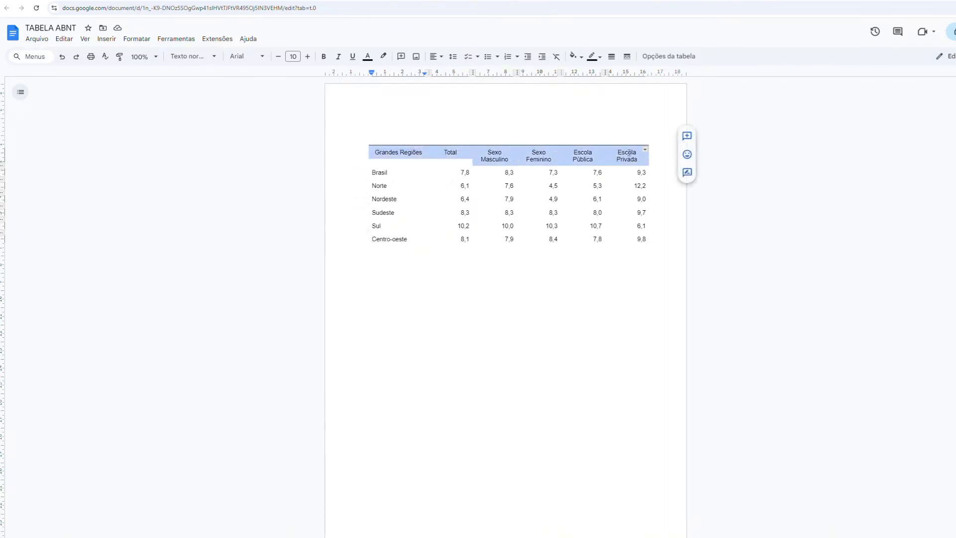
click(645, 151)
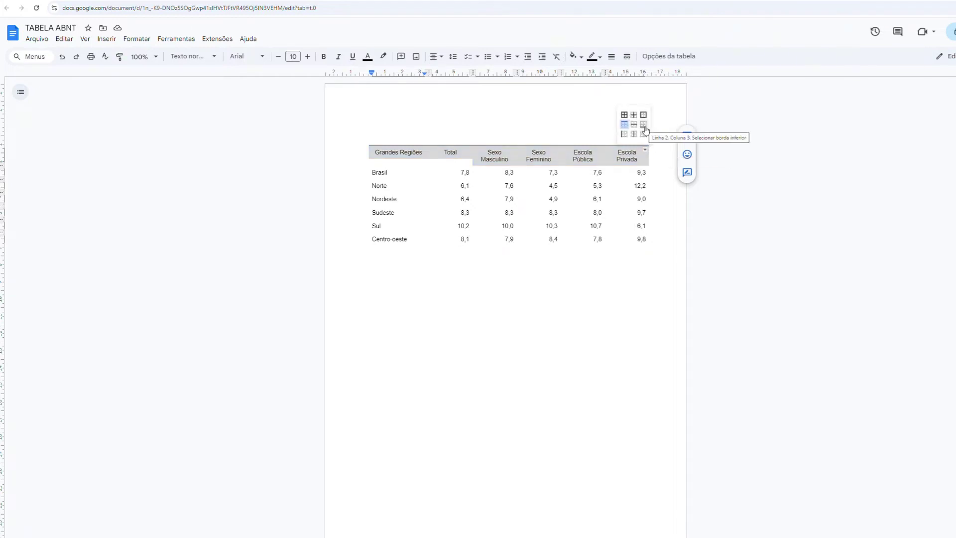
click(644, 126)
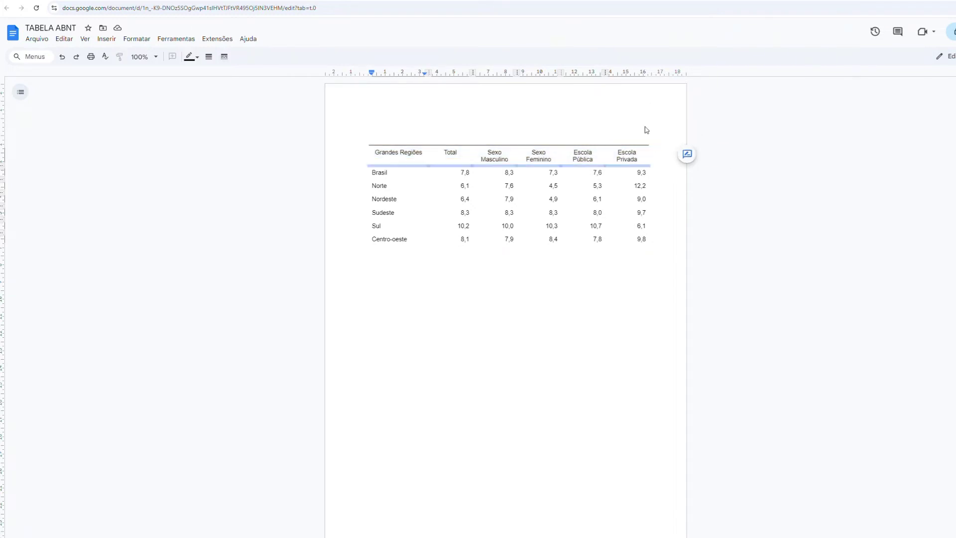
click(209, 57)
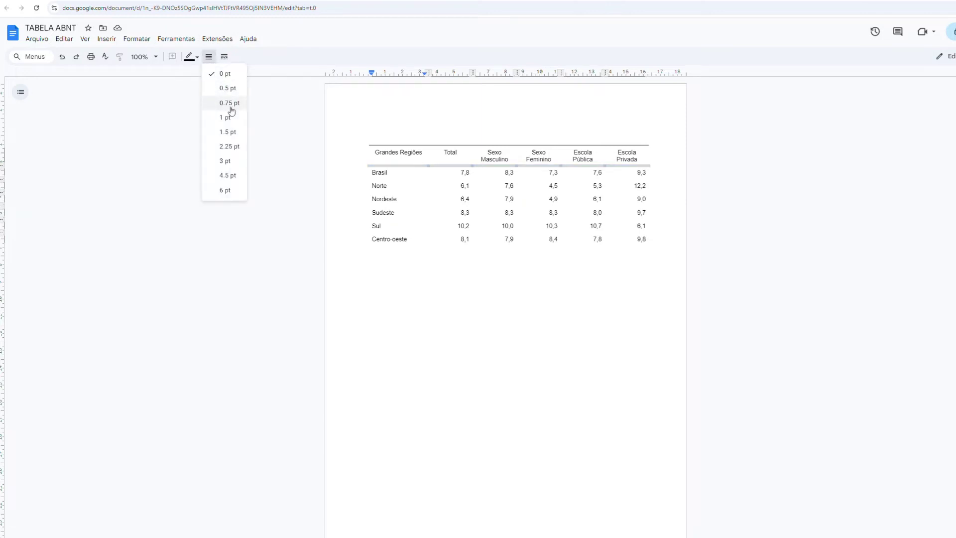
click(231, 118)
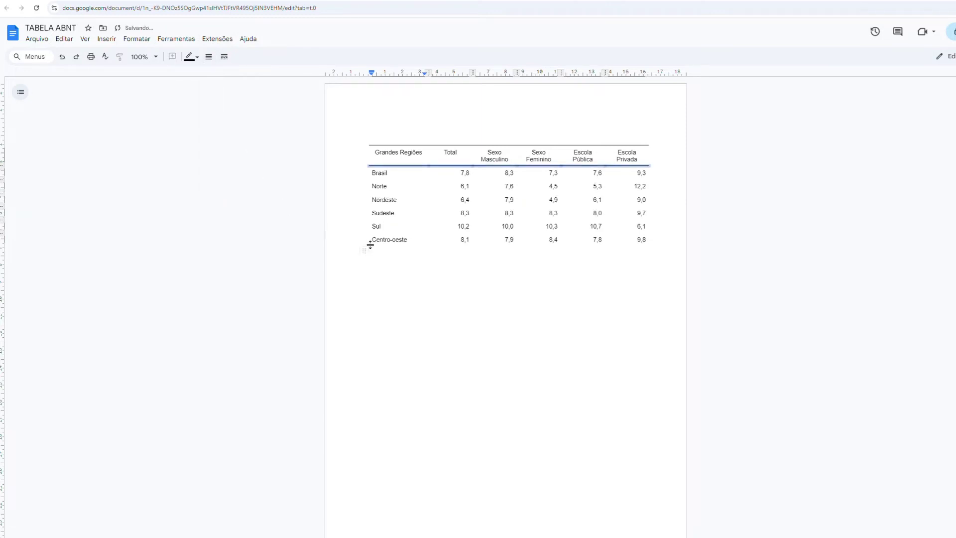
Step: Add a 1 pt border along the bottom edge of the Centro-oeste row to close the table
drag(370, 241, 617, 243)
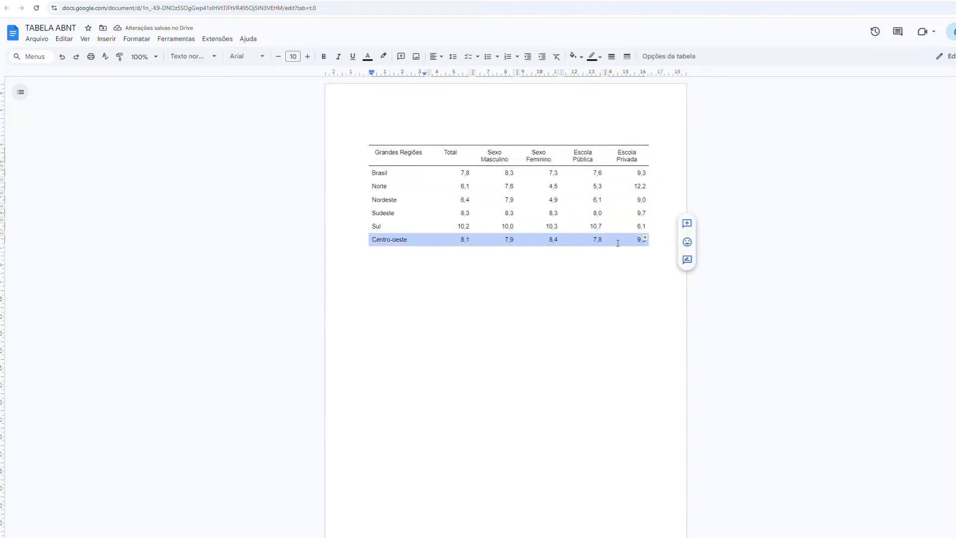
click(644, 239)
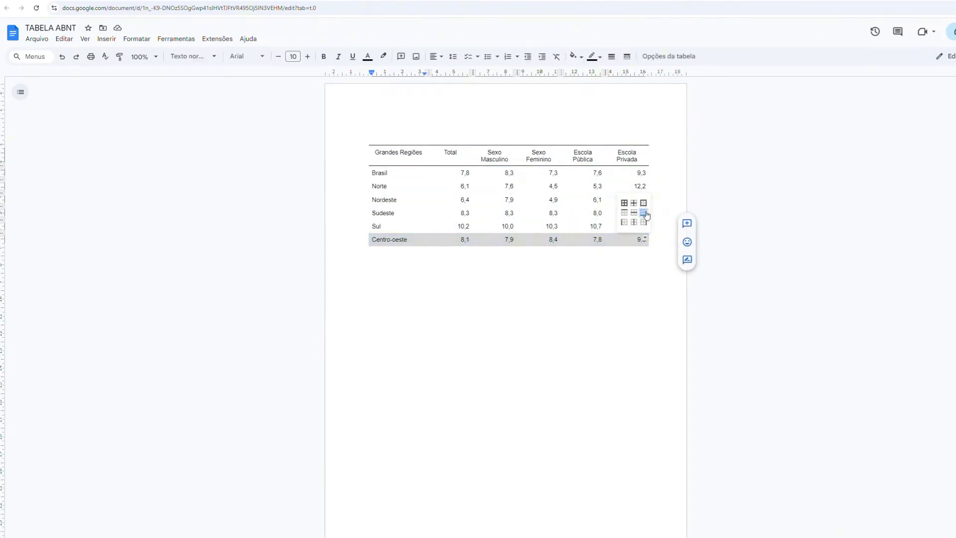
click(643, 212)
click(209, 56)
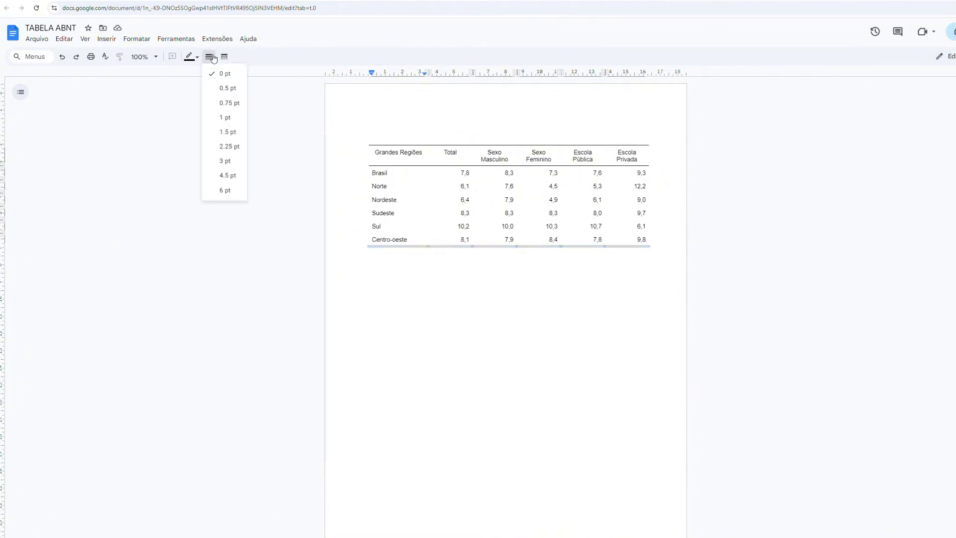
click(227, 120)
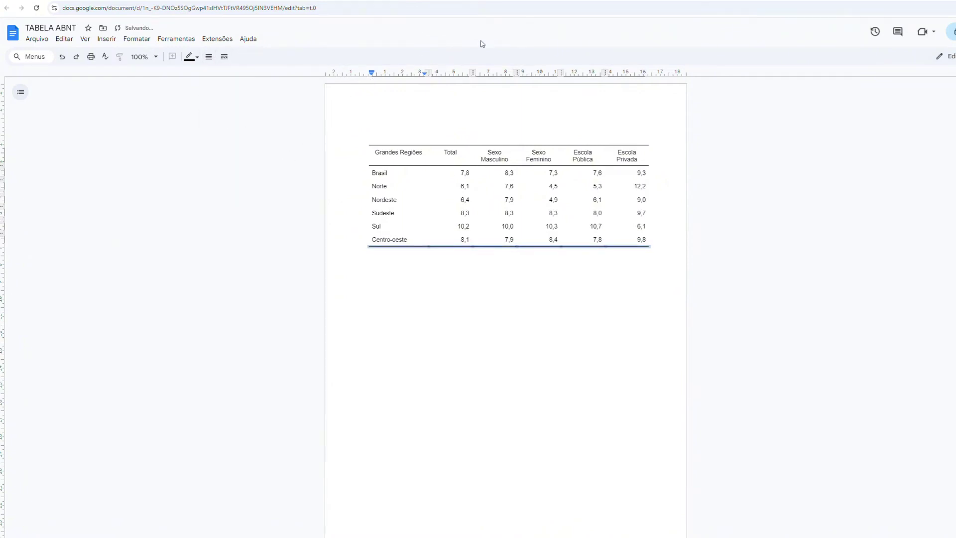
click(510, 114)
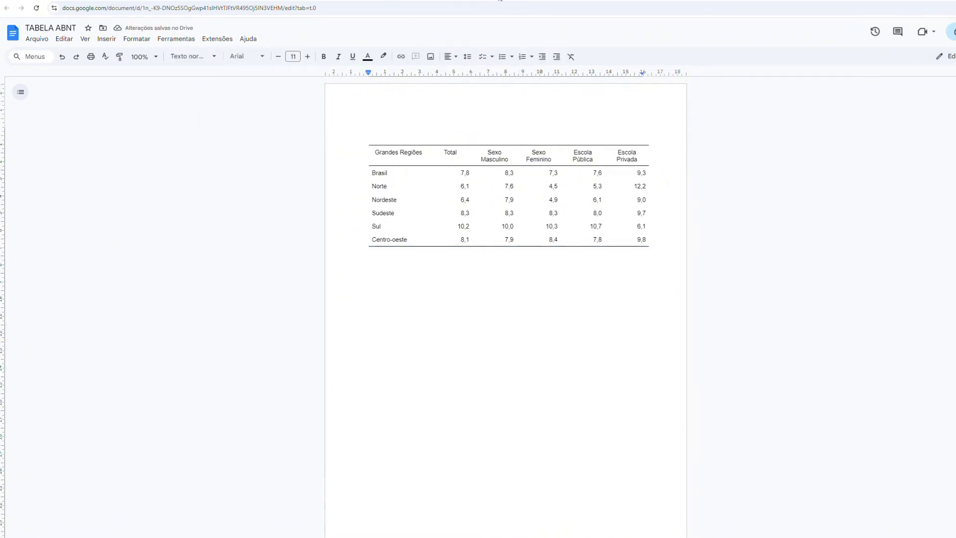
Step: Title the table "Tabela 1 - Percentual de escolares com idade de 13 a 17 anos com obesidade segundo o sexo, a dependência administrativa da escola… – Brasil, 2015."
double_click(379, 139)
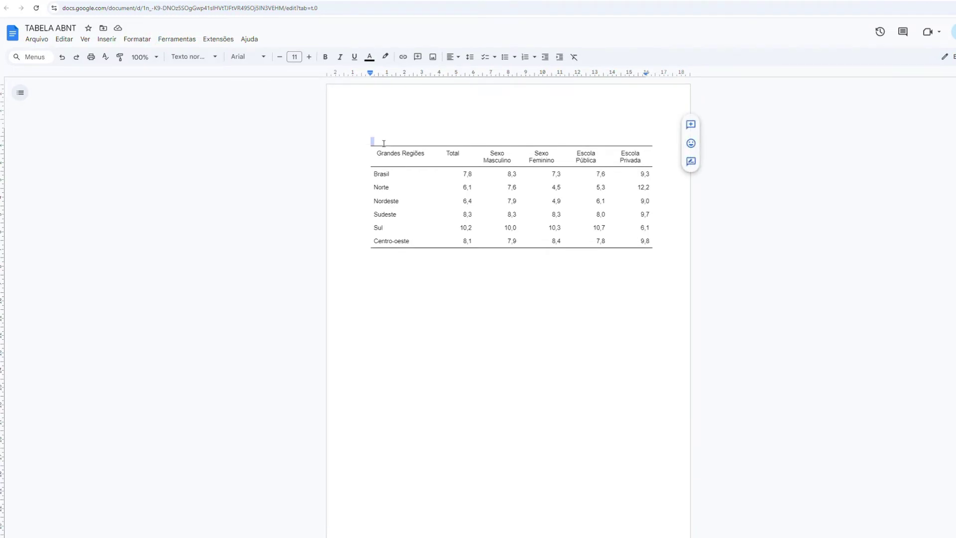
text(Tabela 1 - Percentual de escolares com idade de 13 a 17 anos com obesidade segundo o sexo, a dependência administrativa da escola (instituição) e grandes regiões – Brasil, 2015.)
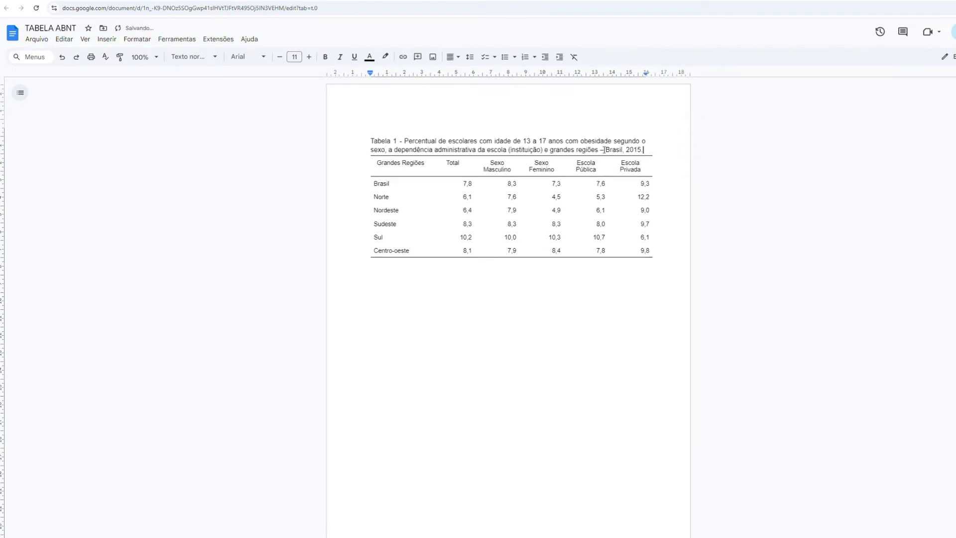
Step: Try centred alignment on the table title and return the title to justified alignment
drag(643, 149, 406, 133)
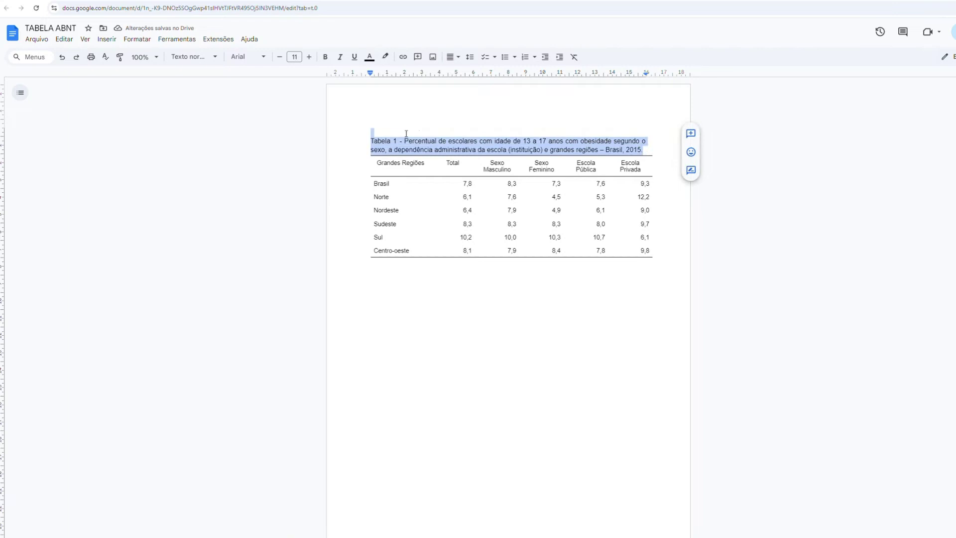
click(453, 57)
click(467, 73)
click(457, 58)
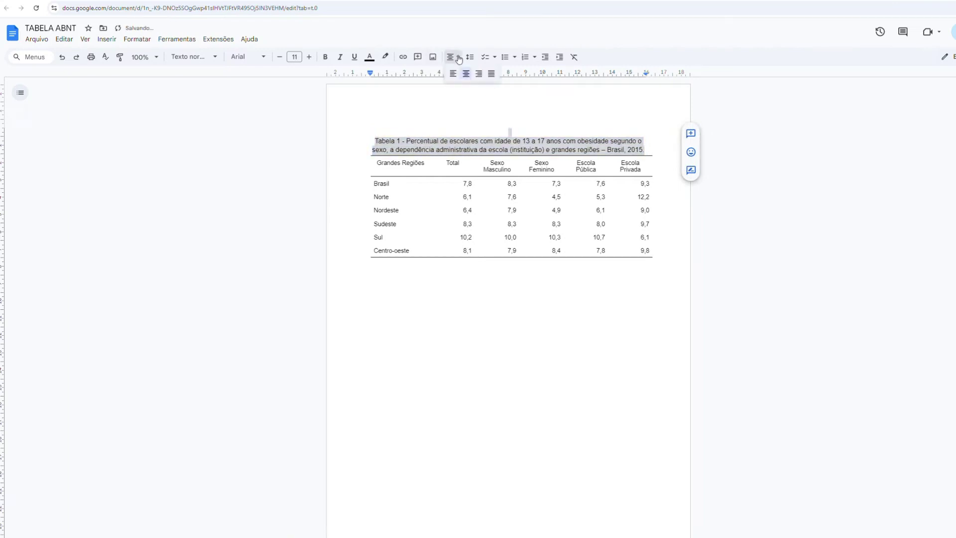
click(492, 74)
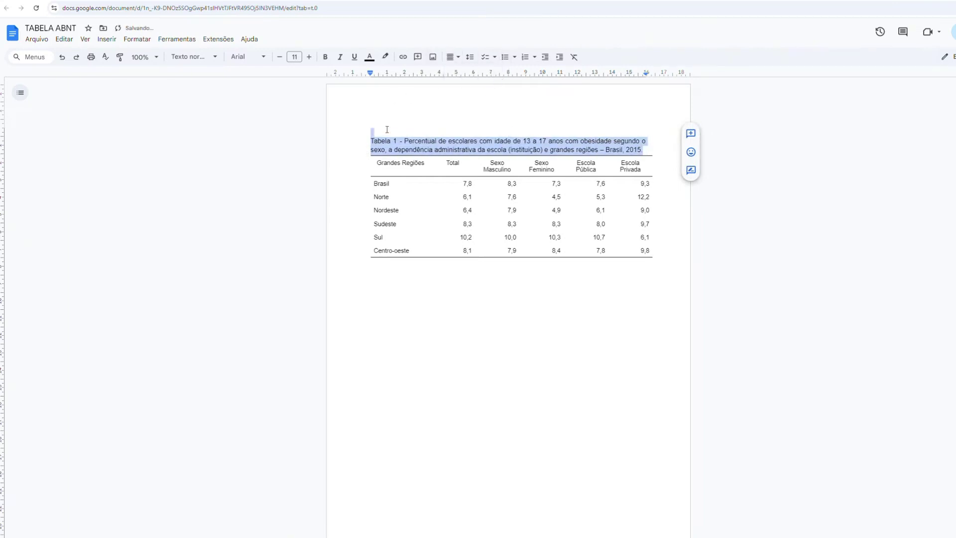
Step: Examine the parts of the table title: the table number, the description, the place and the year
click(411, 141)
drag(398, 141, 367, 140)
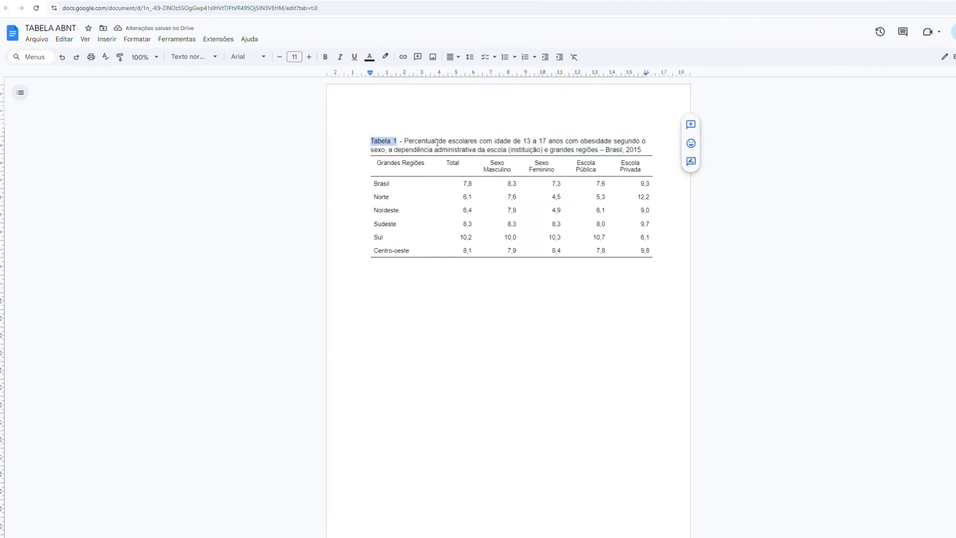
drag(404, 142, 552, 145)
click(571, 149)
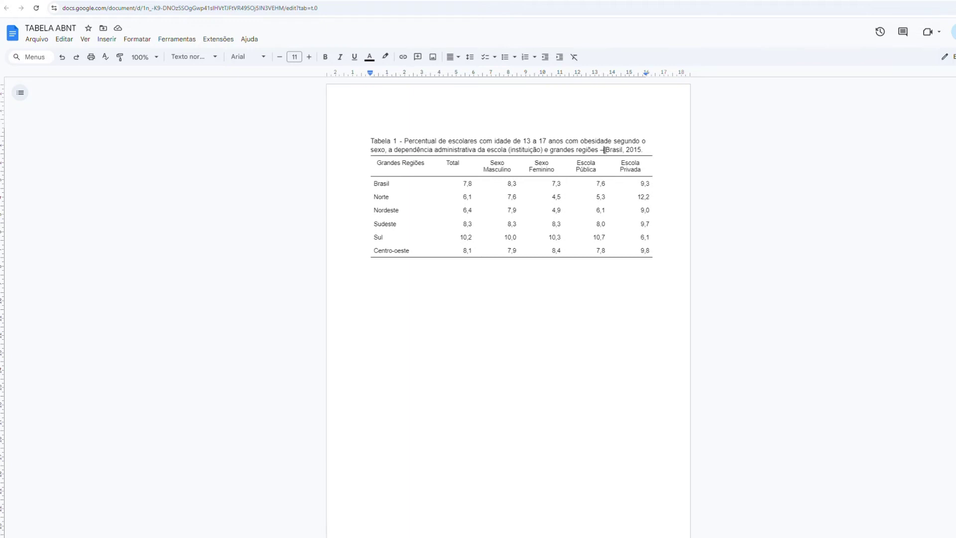
drag(604, 150, 623, 149)
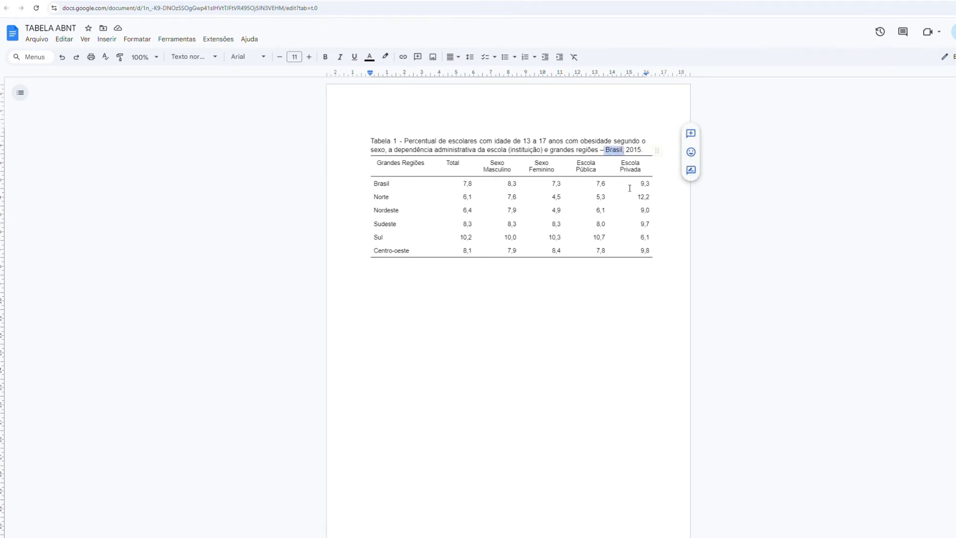
click(670, 246)
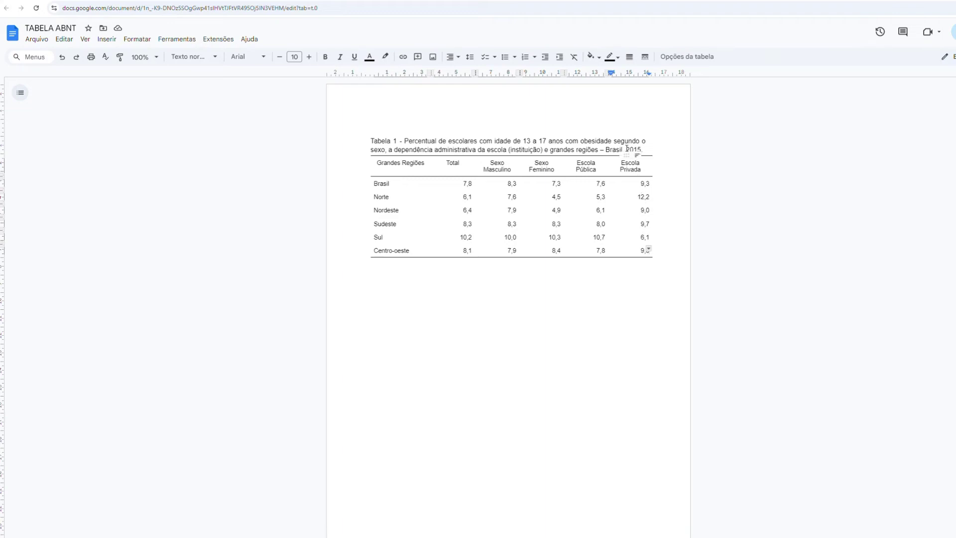
drag(626, 150, 644, 147)
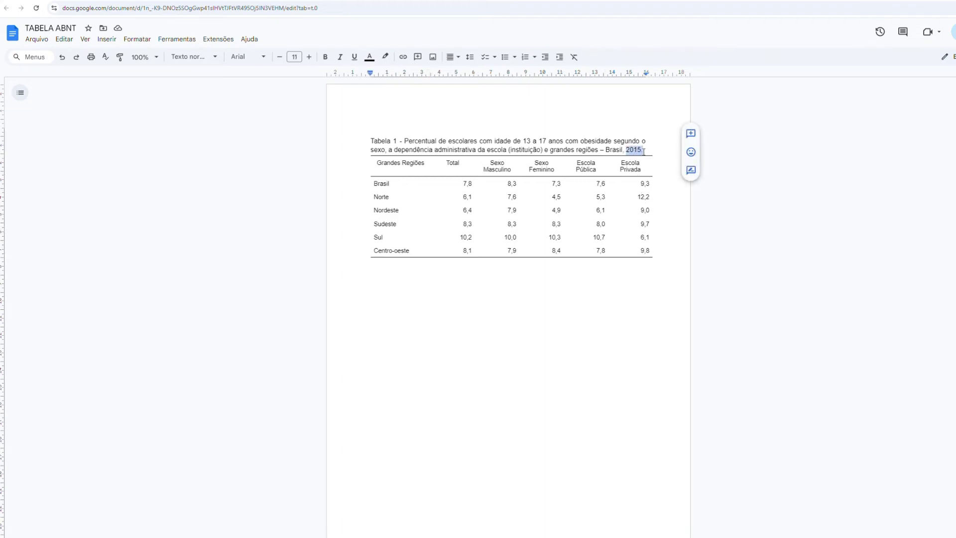
click(656, 187)
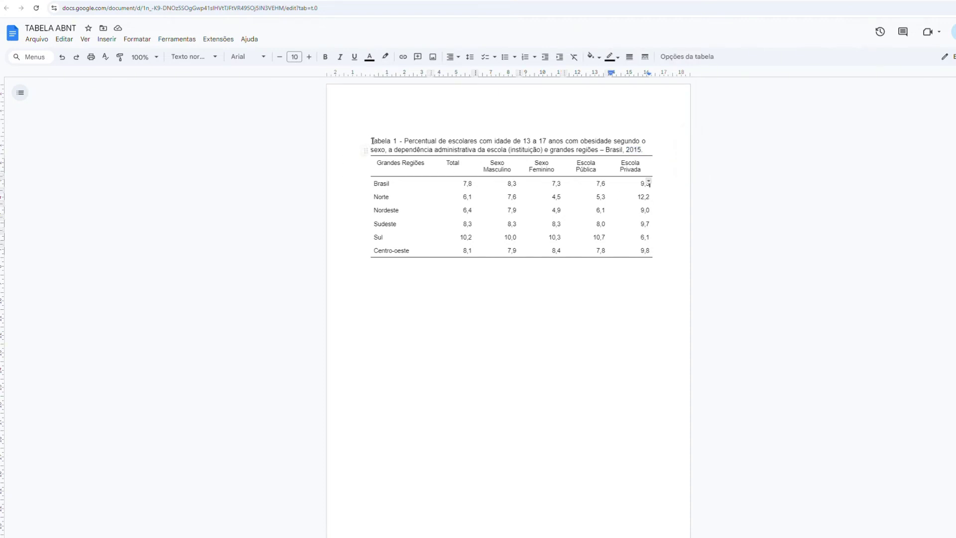
Step: Increase the font size of the entire table title by one point
drag(372, 141, 643, 150)
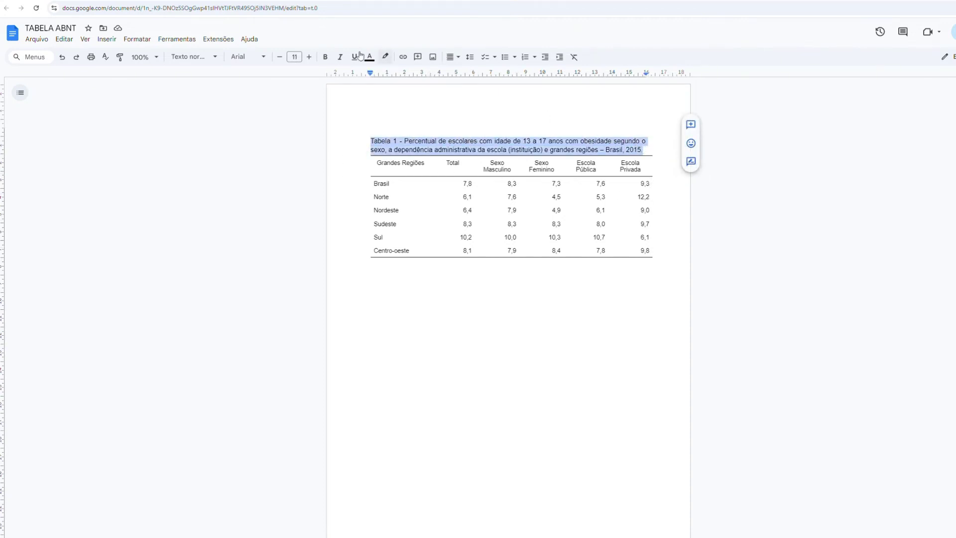
click(309, 57)
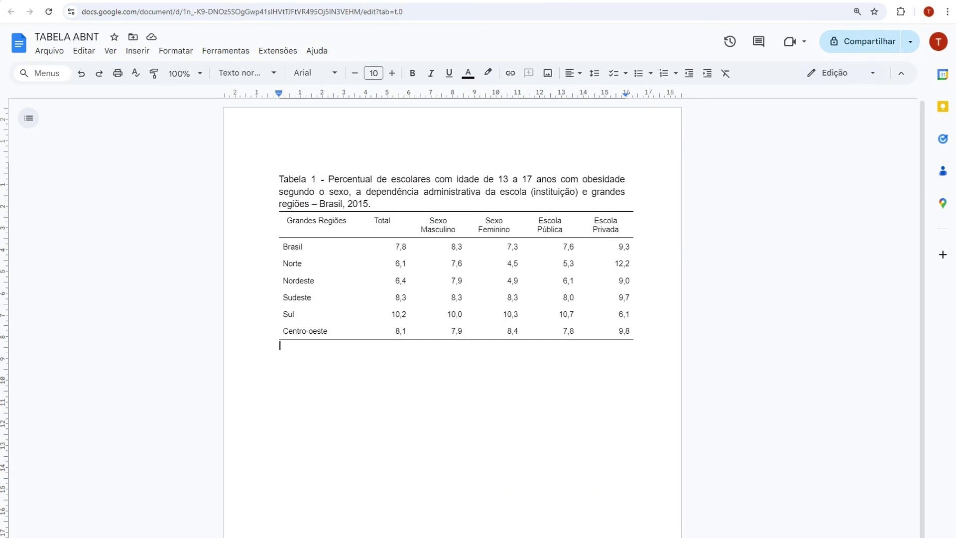
Step: Add the source note "Fonte: Pesquisa Nacional de Saúde do Escolar (PeNSE), 2015" directly below the table
text(Fon)
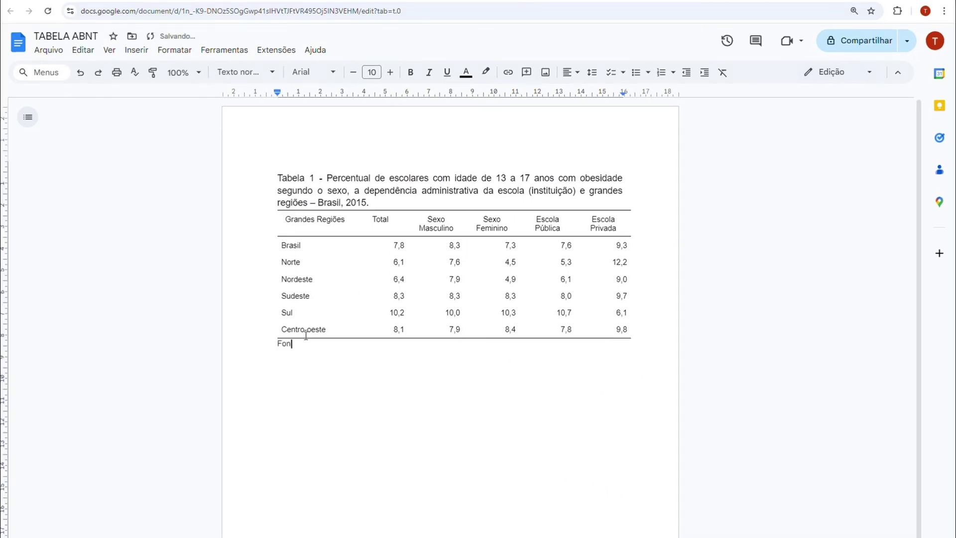
text(te: Própria)
key(ctrl+shift+Left)
text(Pesquisa Nacional de Saúde do Escolar (PeNSE), 2015)
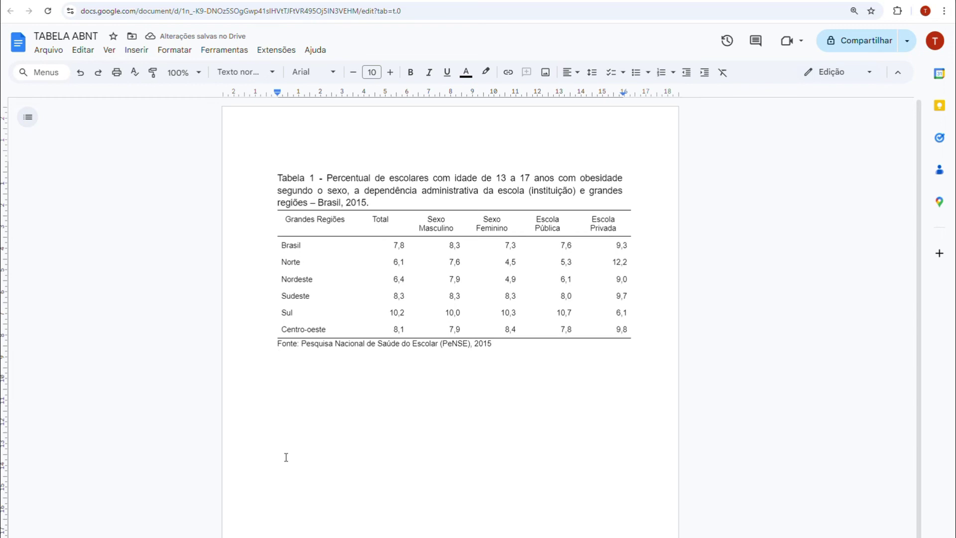
Step: Add the placeholder line "Abreviatura, descrição" directly below the source note
text(Abrev)
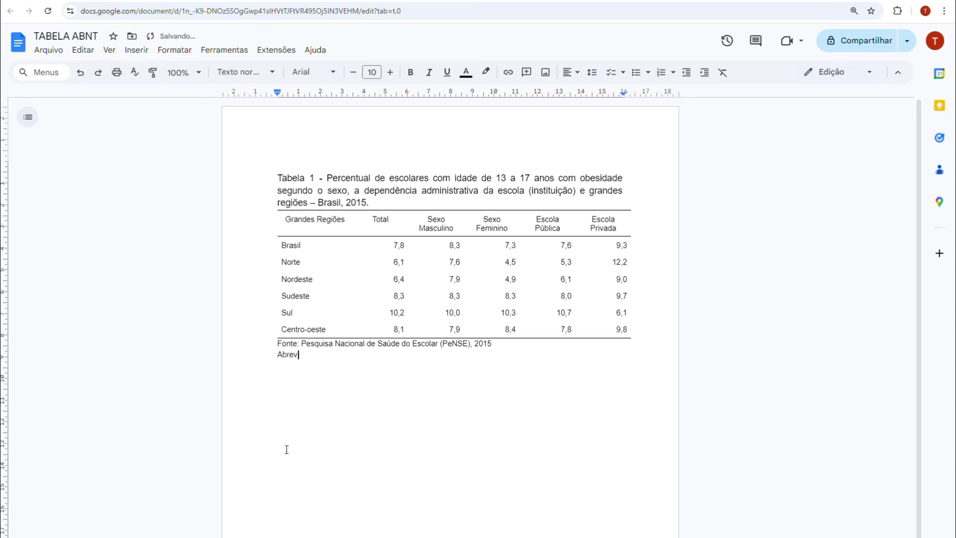
text(iatura, descrição)
key(Return)
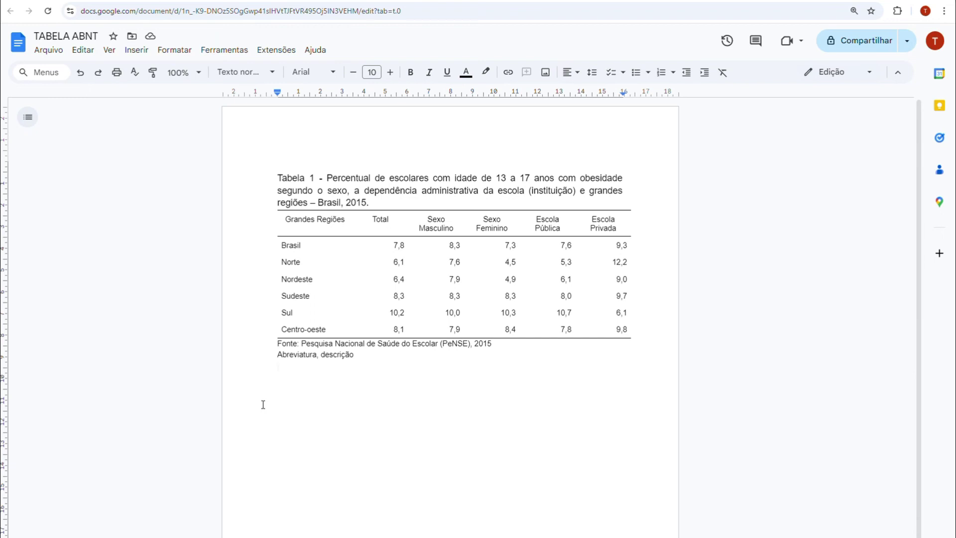
Step: Replace the abbreviation line below the source with the general note "Nota: Dados antropométricos aferidos"
key(Up)
key(ctrl+shift+Right)
key(ctrl+shift+Right)
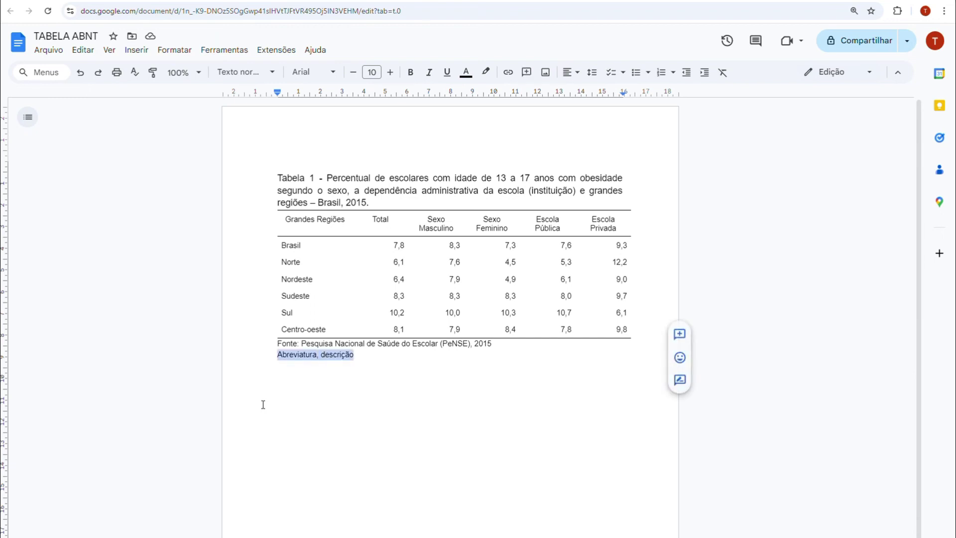
text(Nota: )
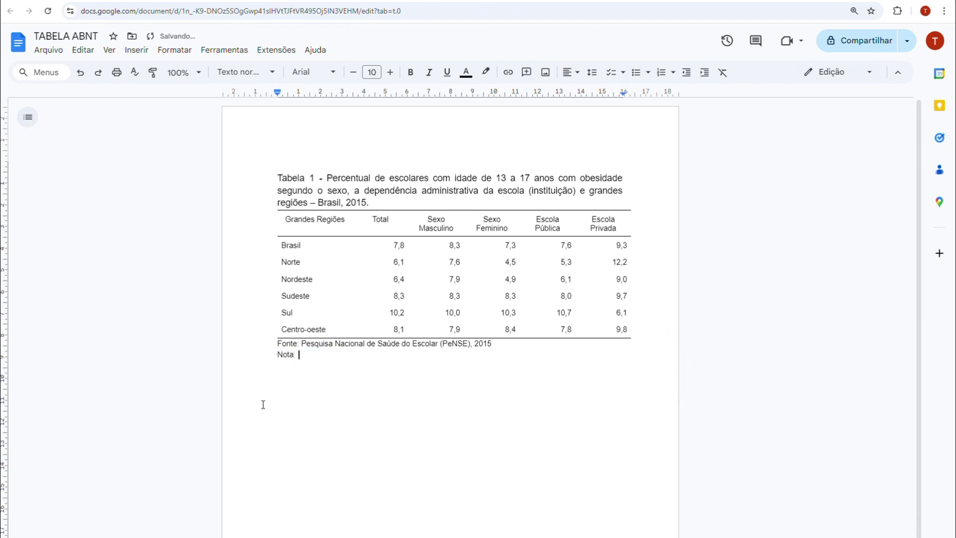
text(Dados antropométricos aferidos)
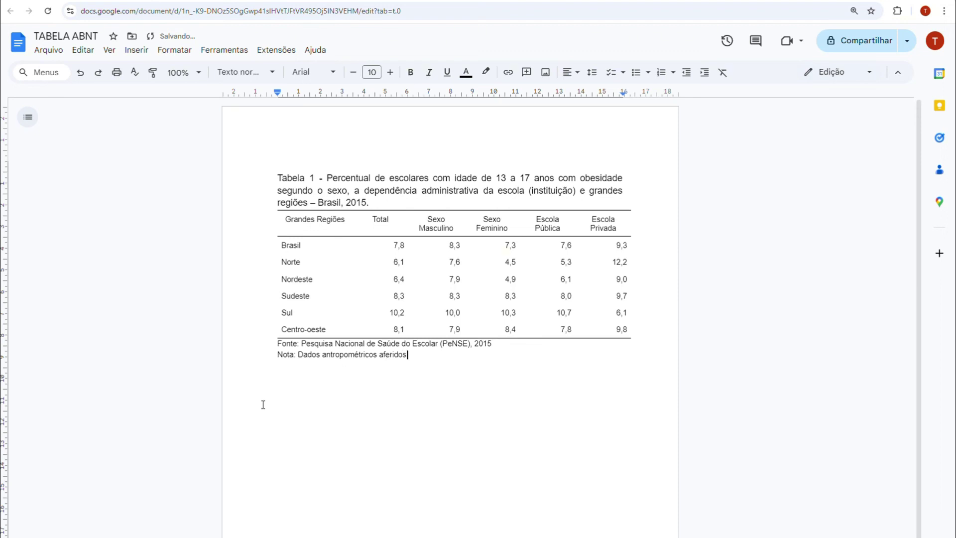
key(Return)
Step: Add the reference mark "(1)" after "Brasil" in the table's first data row
click(317, 248)
text((1)
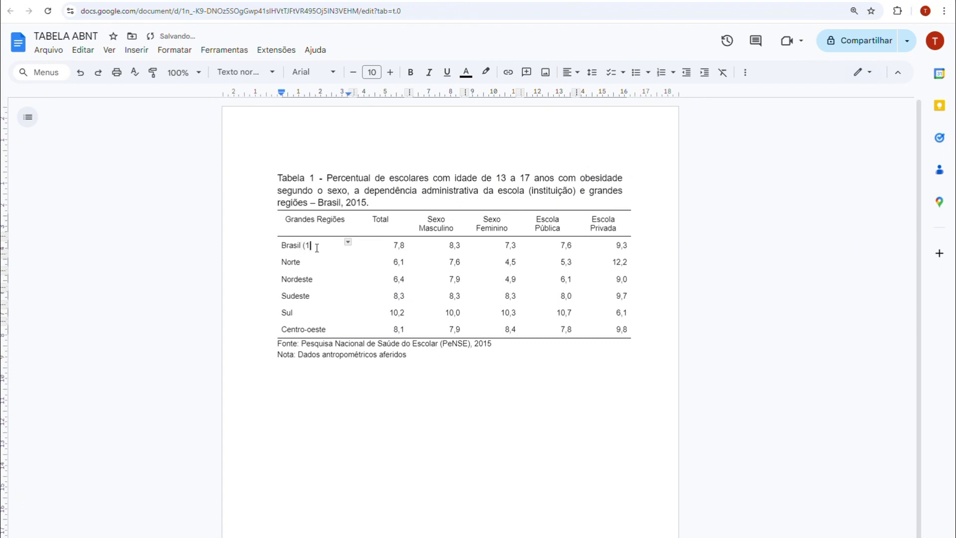
drag(258, 245, 624, 255)
Step: Add the specific note "(1) Dados incompletos" below the general note as plain text, without automatic list formatting
click(332, 364)
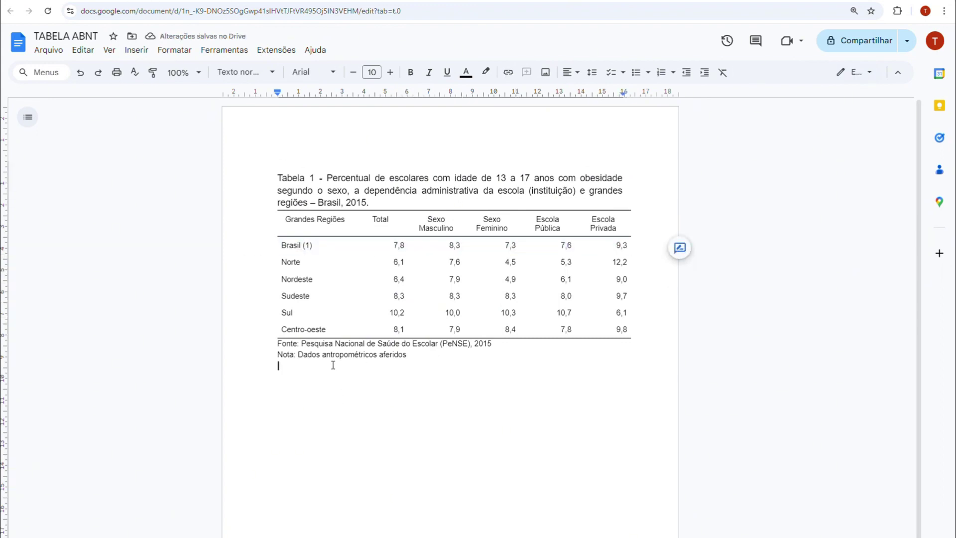
text((1))
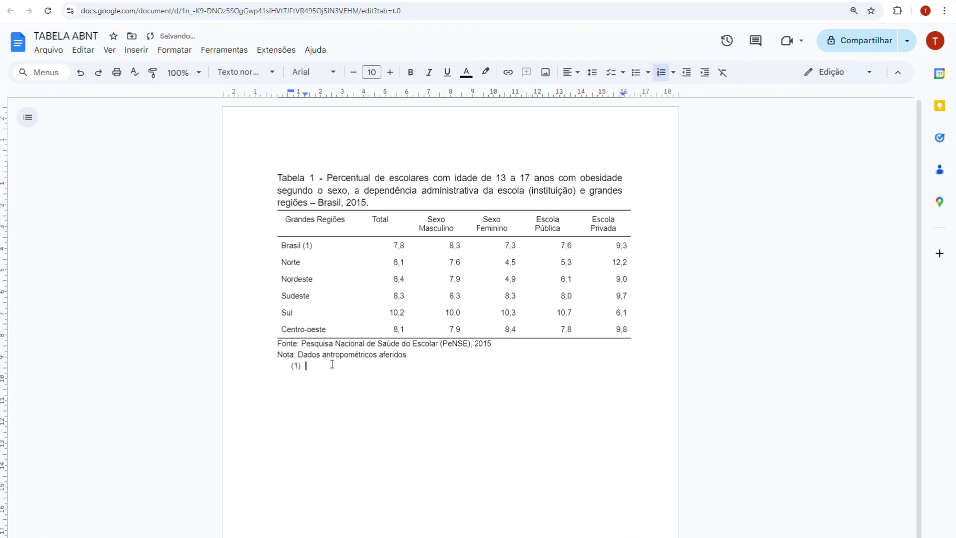
key(ctrl+z)
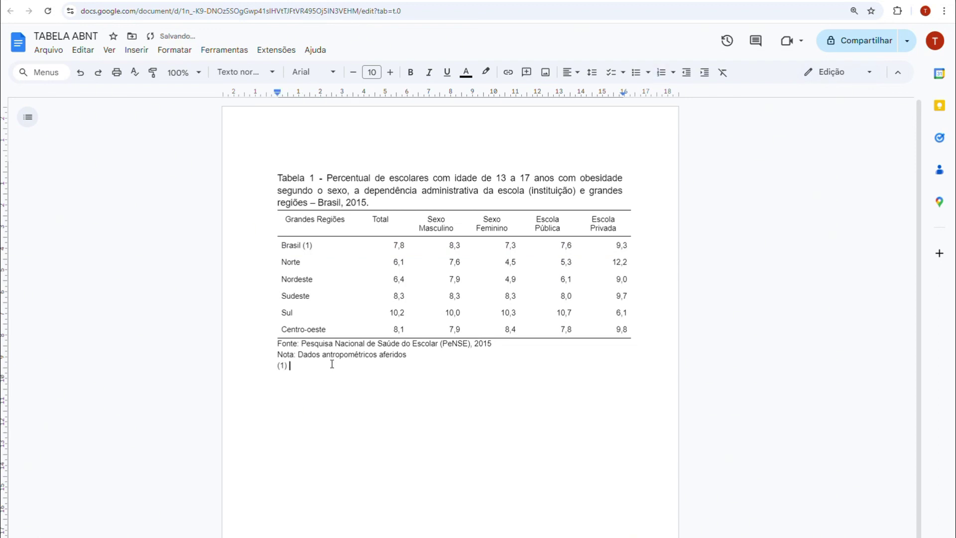
text(Dados incompletos)
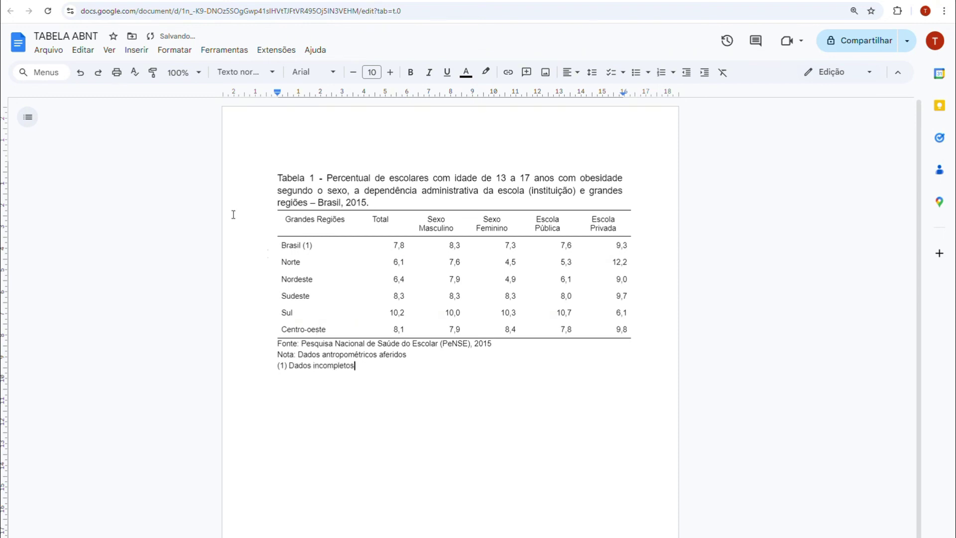